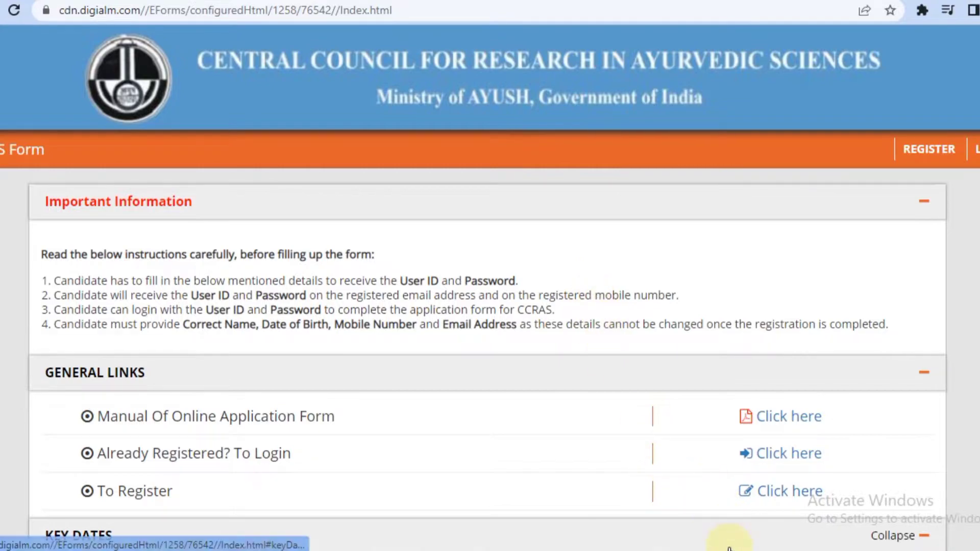
Open the Manual of Online Application Form from the portal's General Links.
left_click(773, 414)
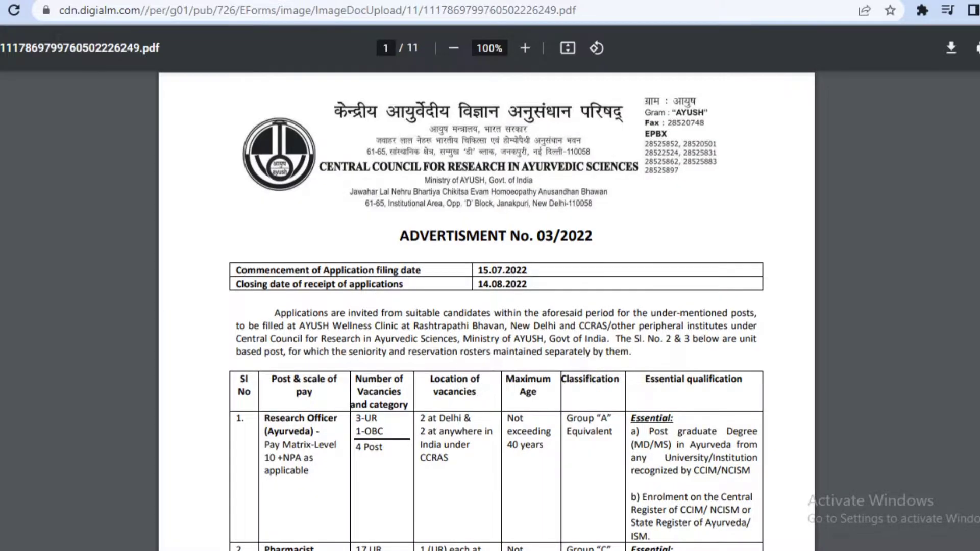
Read the manual PDF down to page 4's Application Fee table, then close it.
scroll(490, 306, "down", 10)
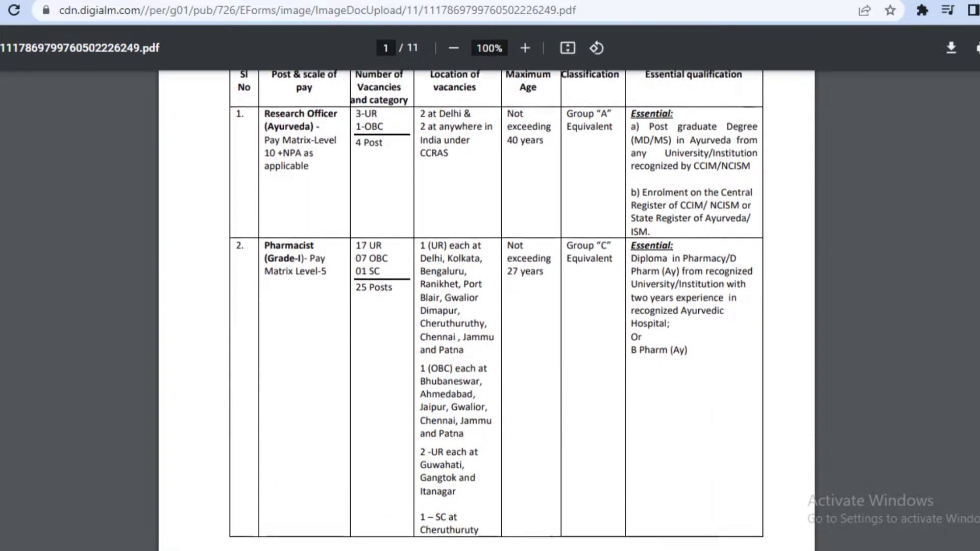
scroll(486, 310, "down", 13)
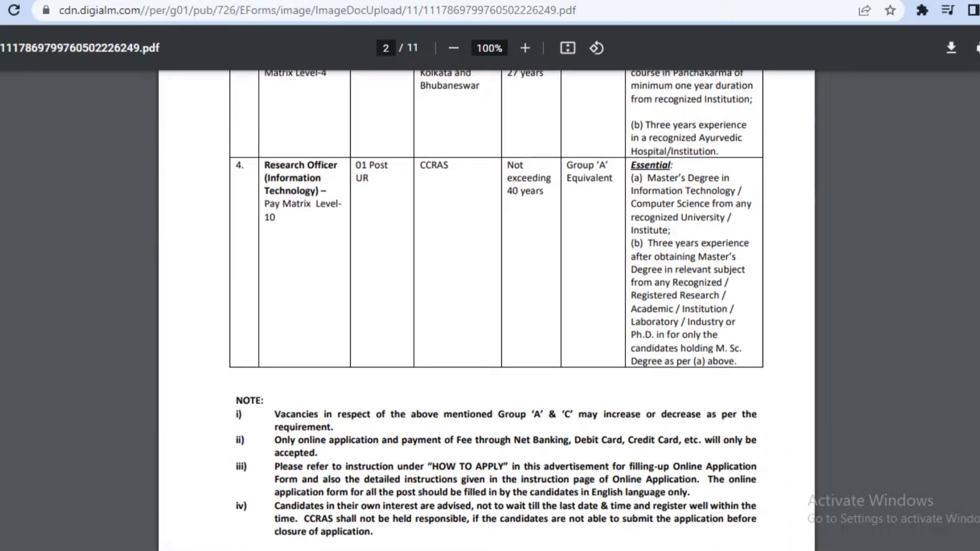
scroll(486, 310, "down", 12)
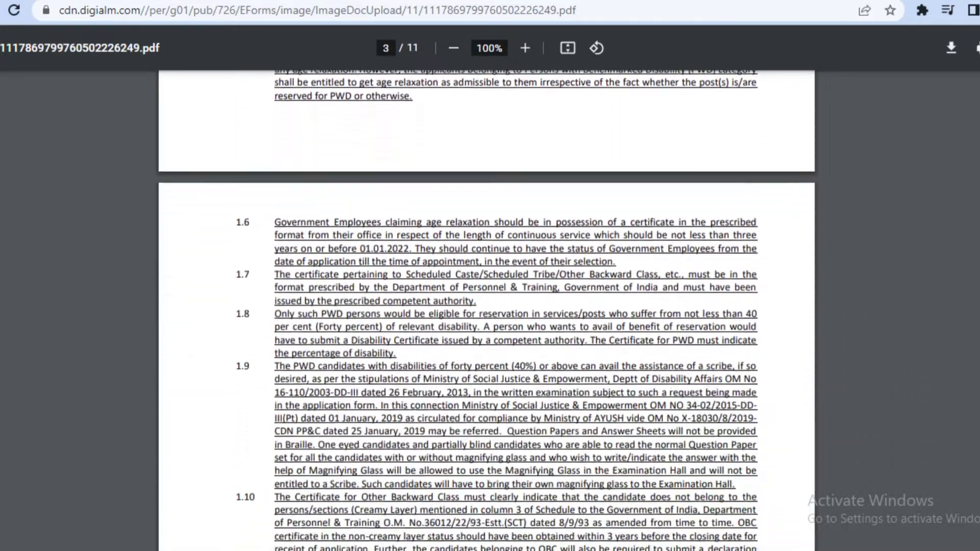
scroll(486, 309, "down", 10)
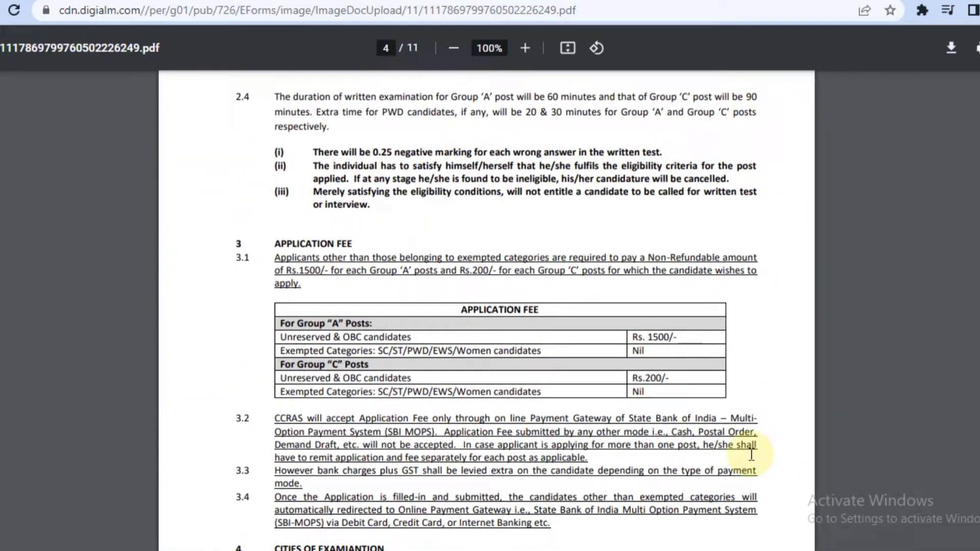
key("ctrl+w")
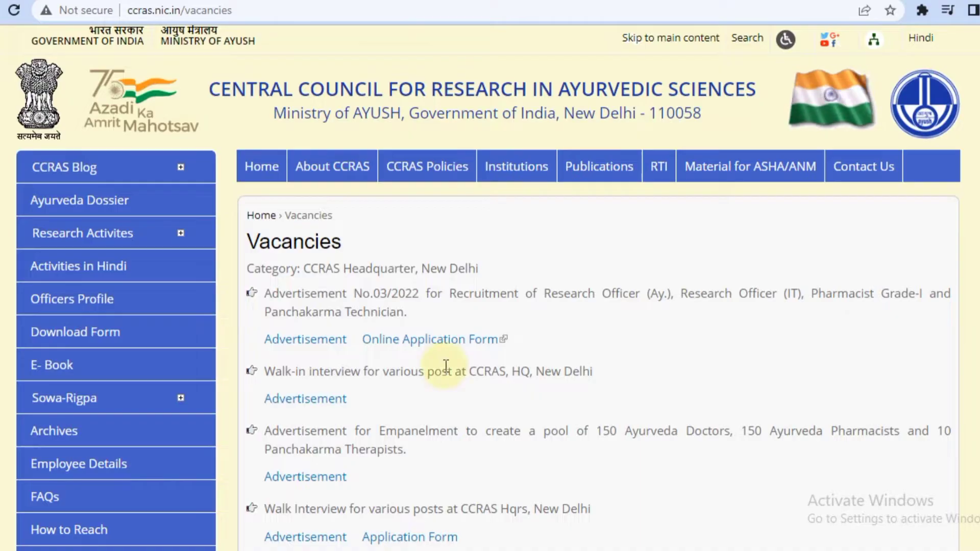
Open Advertisement No.03/2022's online application form on the external portal and review its key dates.
left_click(455, 339)
left_click(579, 99)
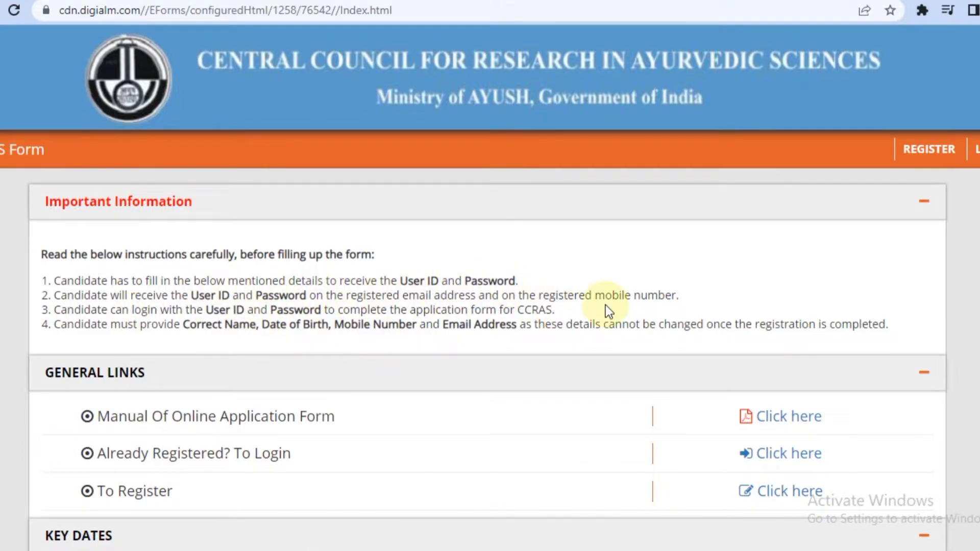
scroll(608, 311, "down", 5)
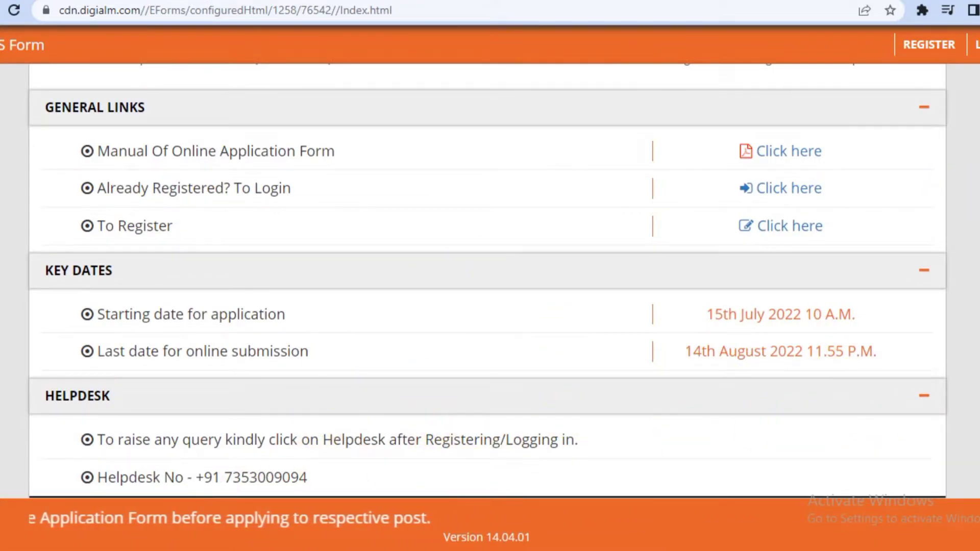
scroll(926, 69, "up", 2)
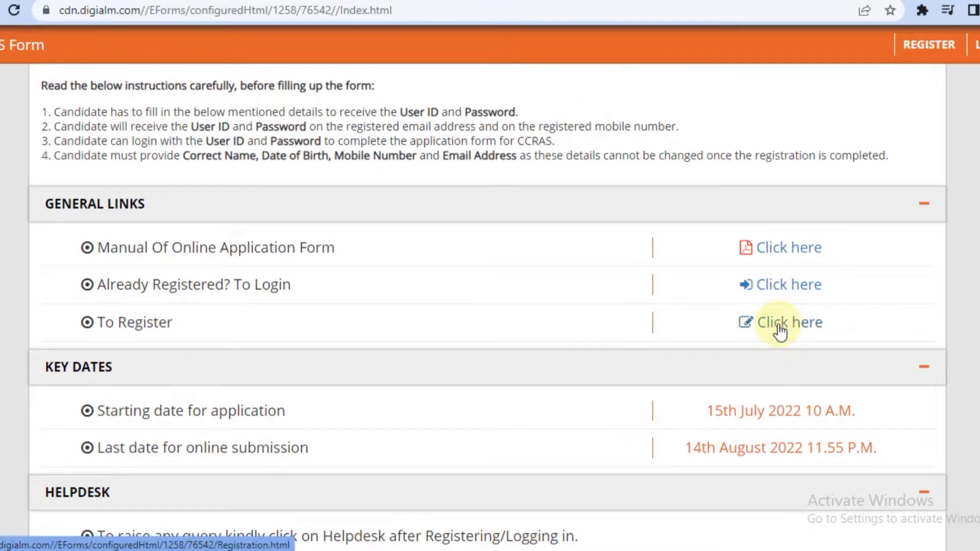
Open the candidate registration page and close its Instructions and Privacy Notice pop-ups.
left_click(779, 326)
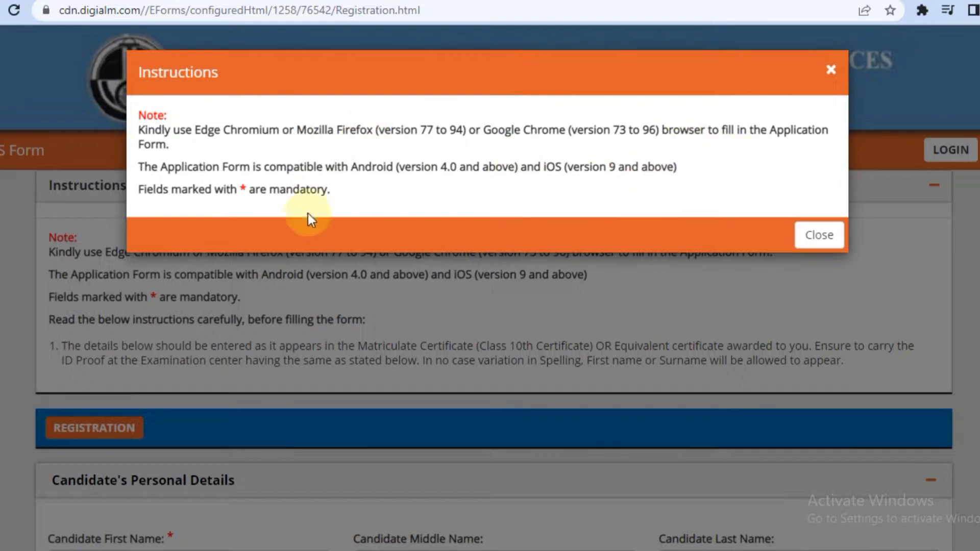
left_click(829, 236)
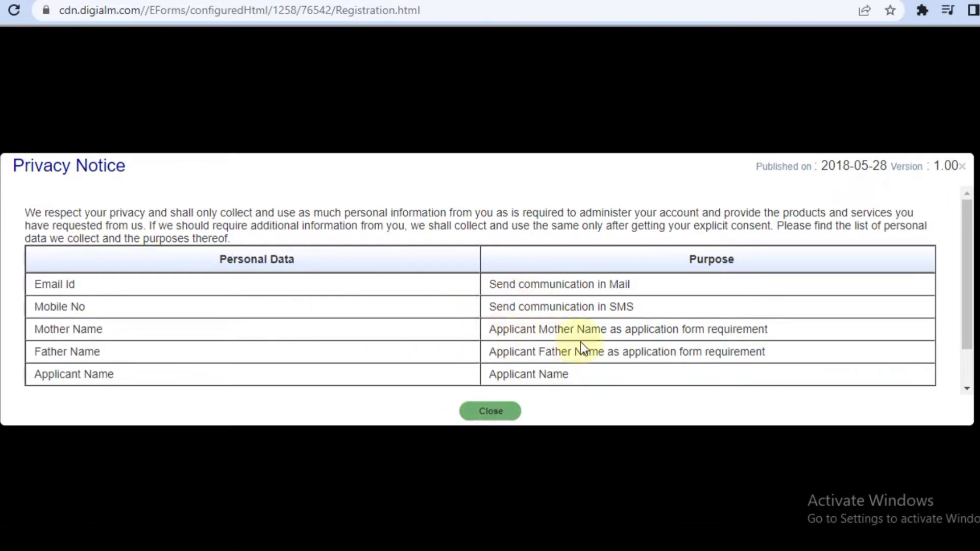
left_click(495, 412)
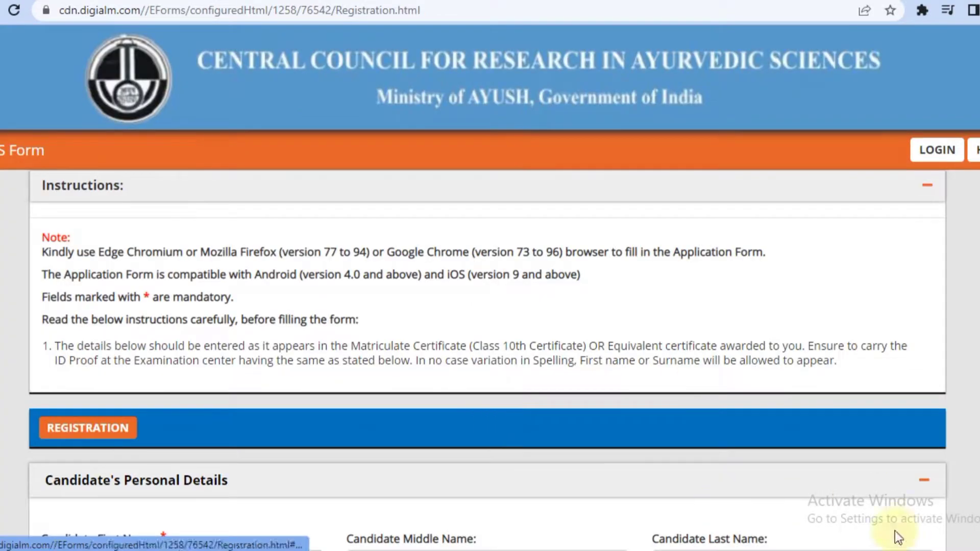
Enter the candidate's first and last name and answer No to name change.
scroll(629, 383, "down", 5)
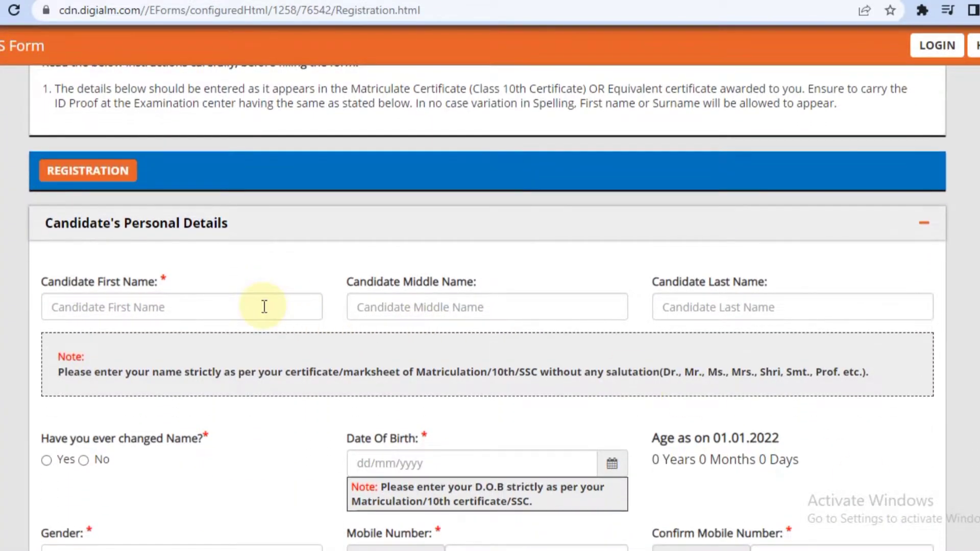
left_click(263, 306)
type("SOUMODIP")
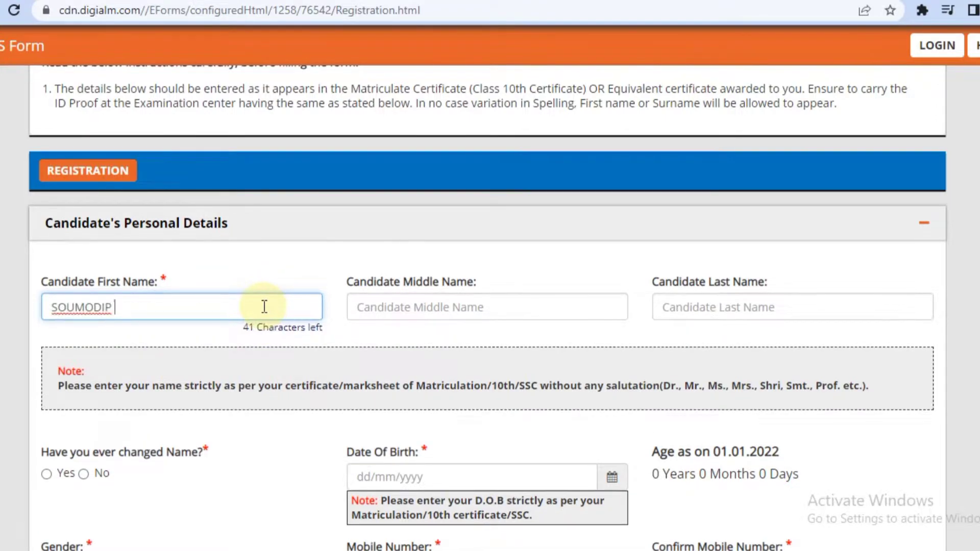
key("Tab")
key("Tab")
type("B")
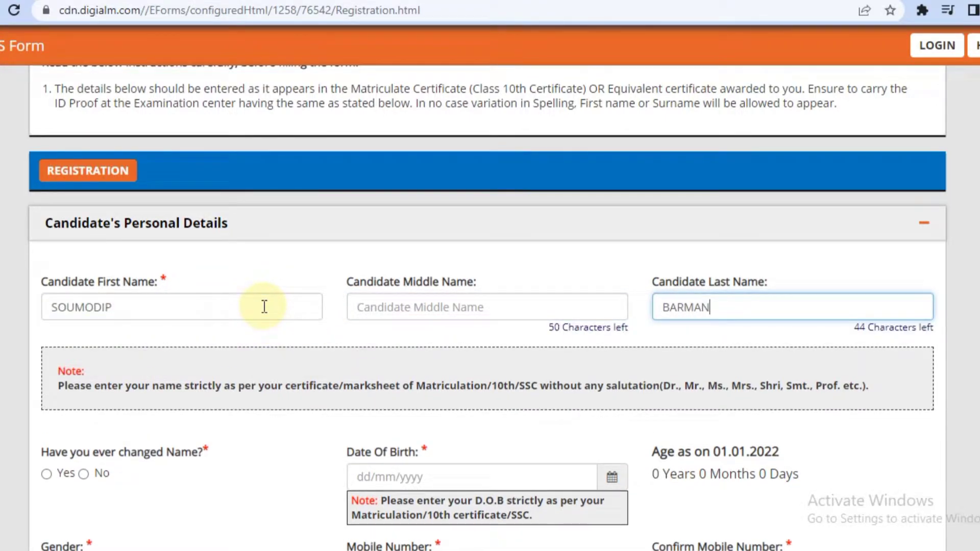
left_click(609, 481)
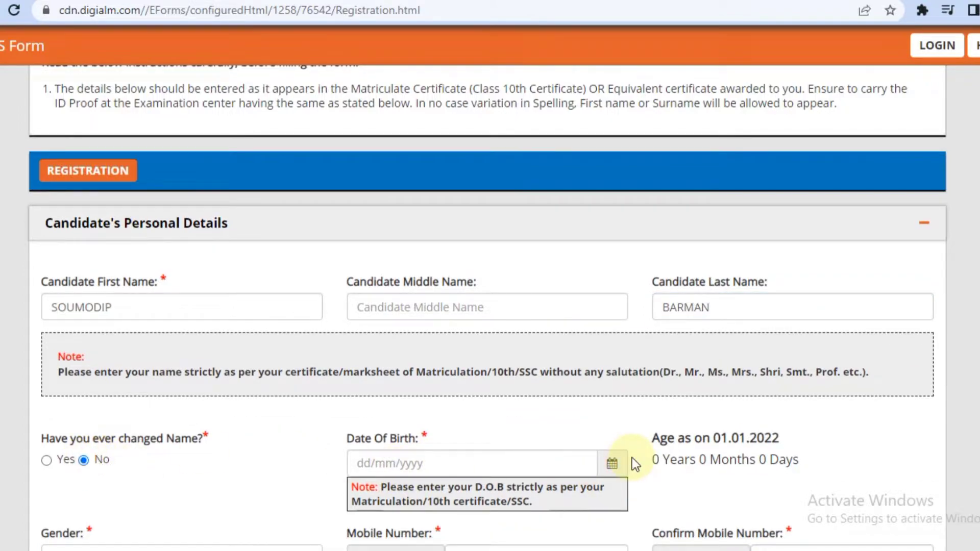
Pick the candidate's date of birth from the calendar by year, month and day.
left_click(612, 463)
left_click(422, 239)
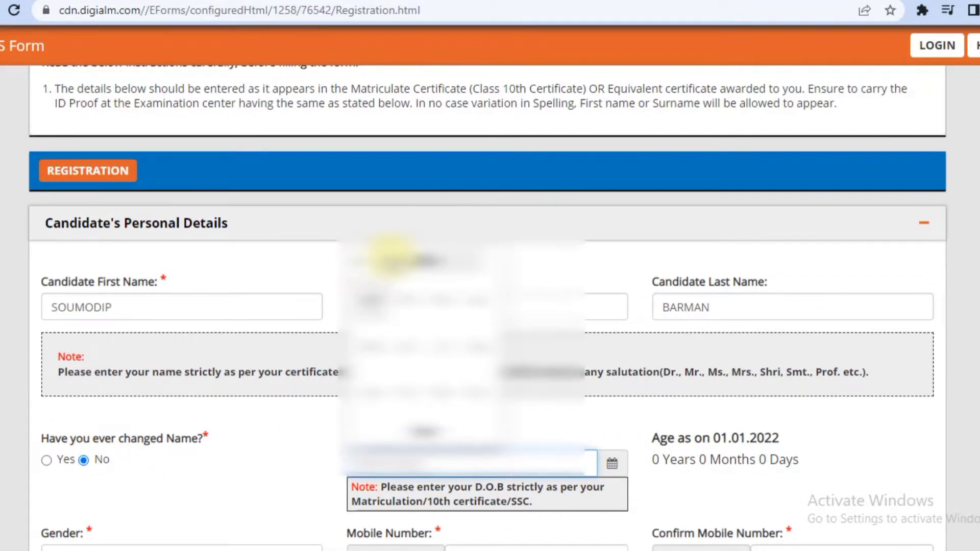
left_click(393, 258)
left_click(375, 391)
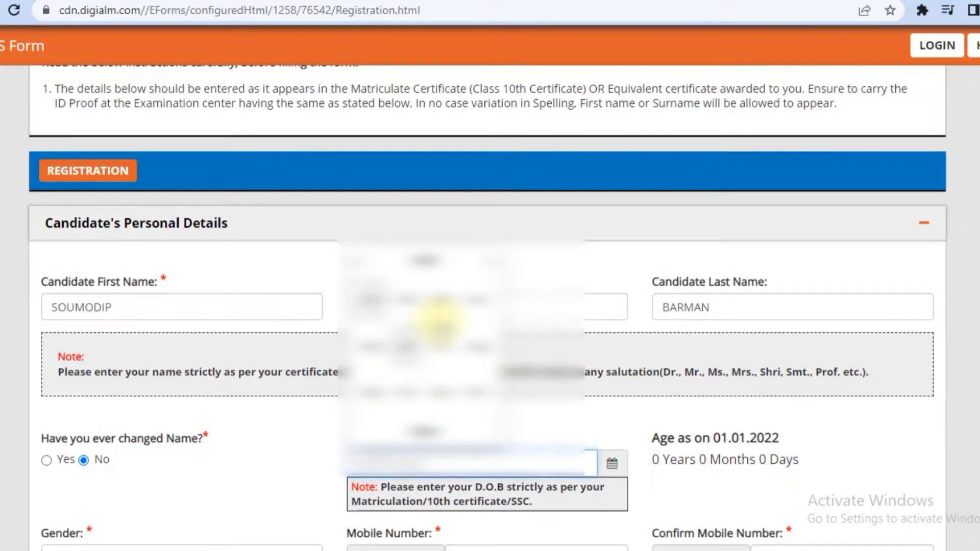
left_click(407, 307)
left_click(503, 372)
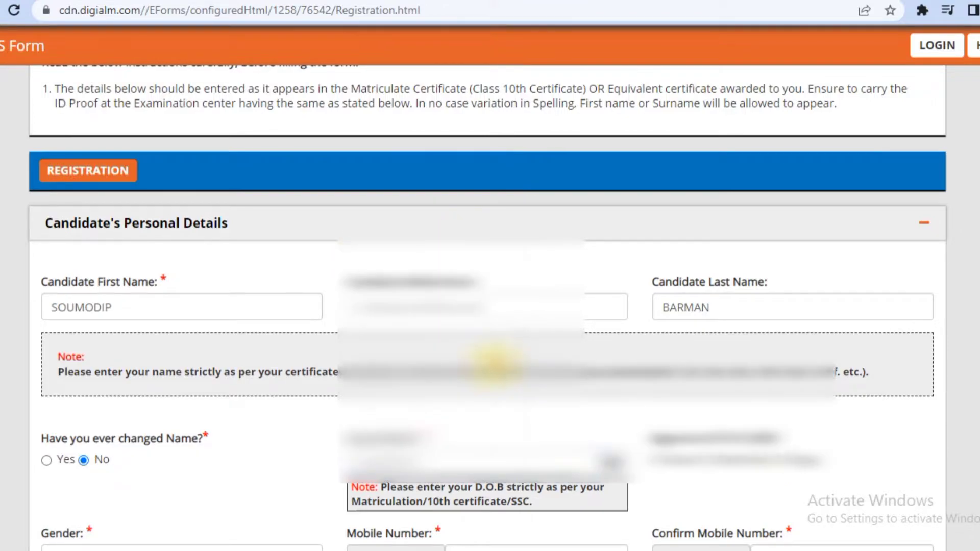
Set gender to Male and enter the candidate's mobile number.
scroll(479, 442, "down", 5)
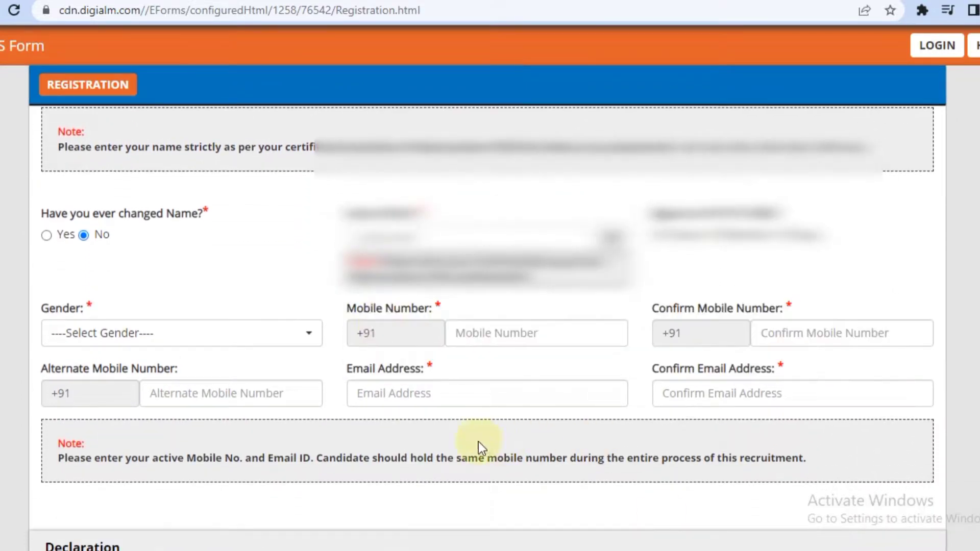
left_click(302, 332)
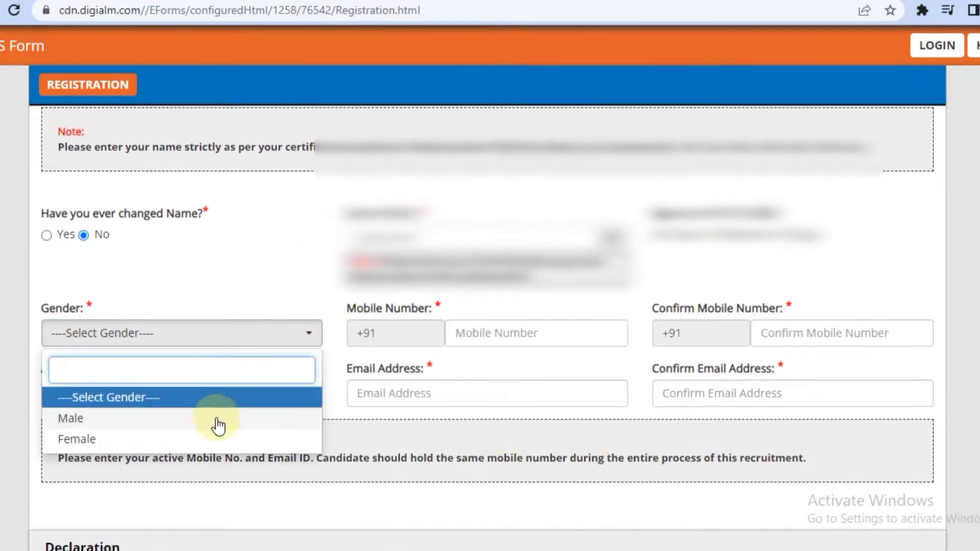
left_click(215, 419)
left_click(470, 322)
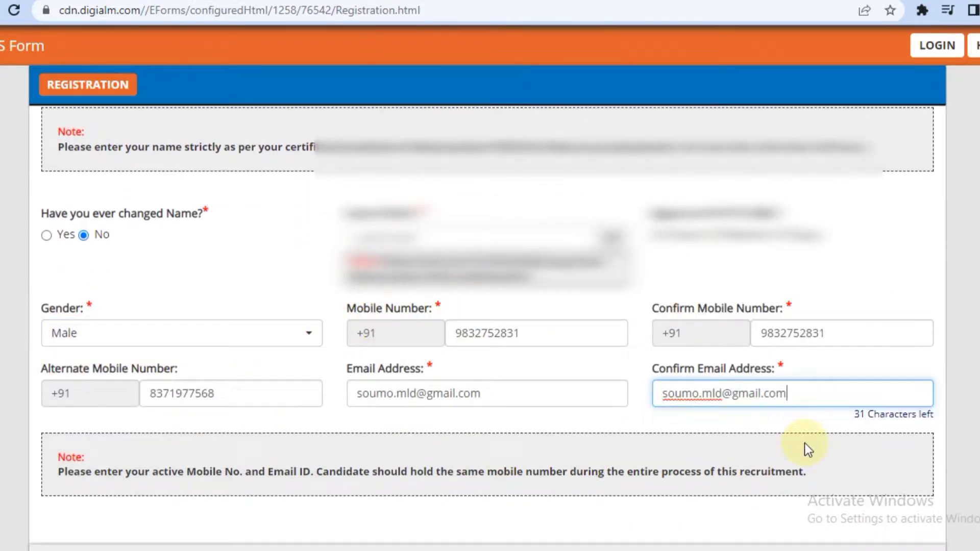
scroll(99, 329, "down", 7)
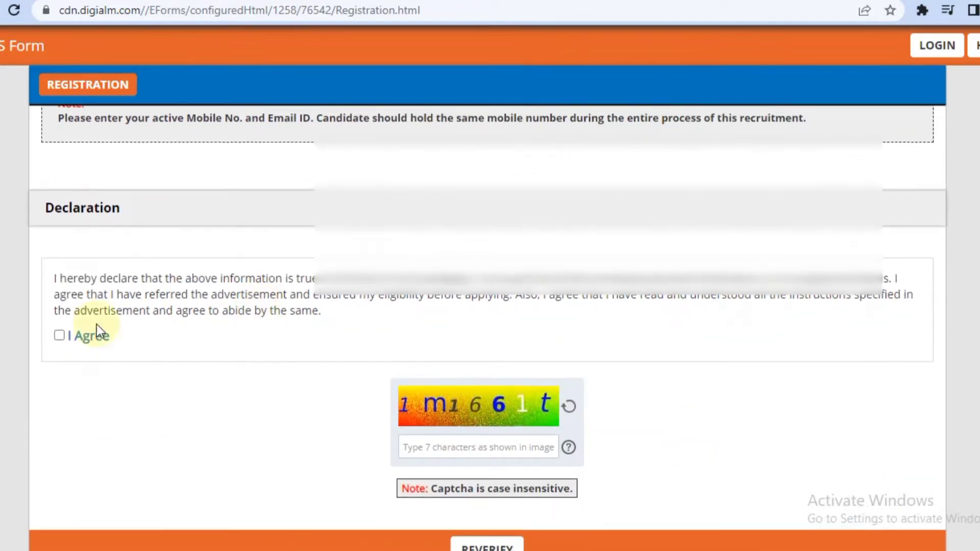
Accept the declaration and bring up the entered details for reverification.
left_click(59, 322)
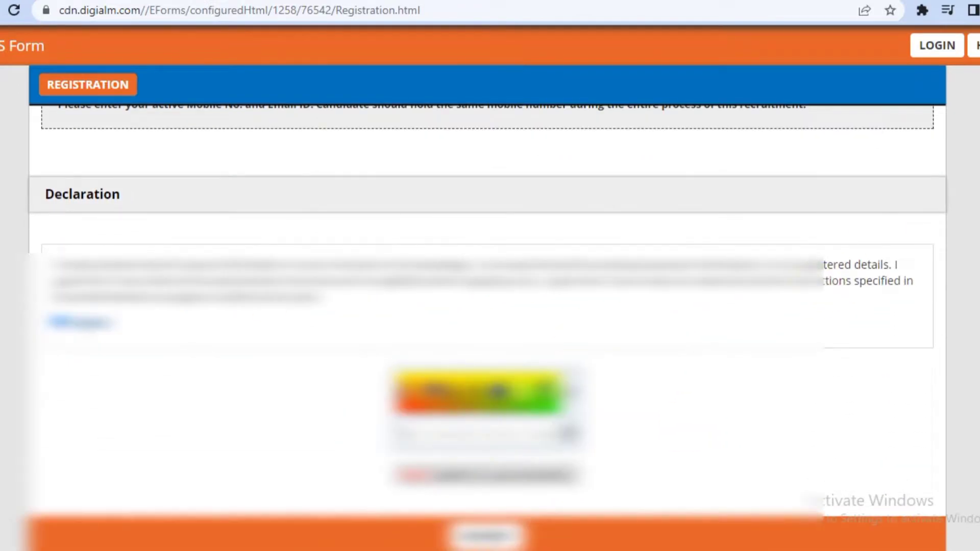
scroll(473, 435, "up", 7)
scroll(488, 307, "up", 3)
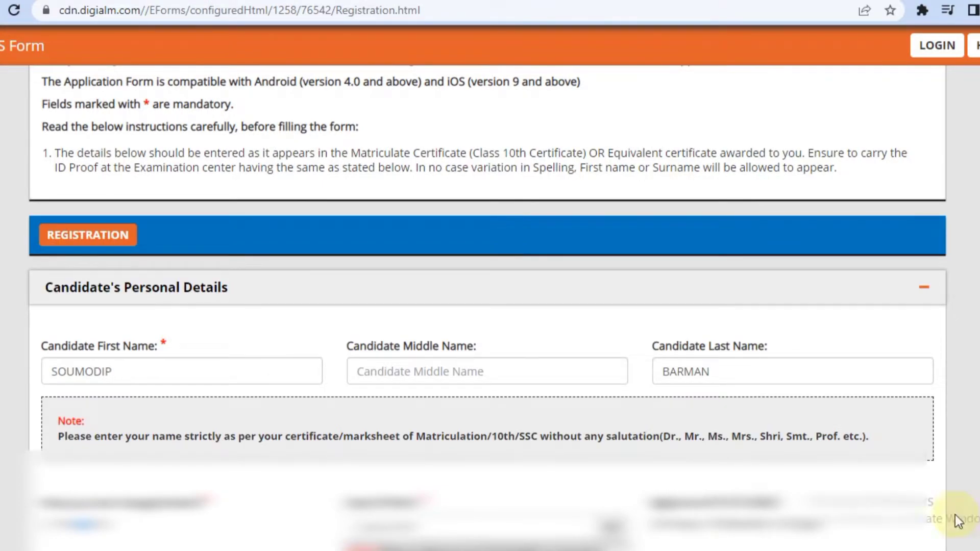
scroll(488, 306, "down", 8)
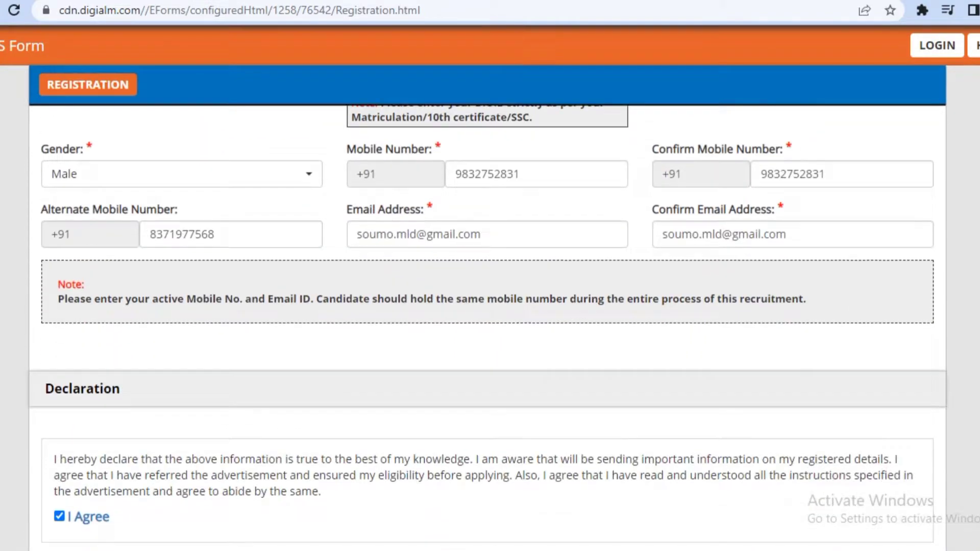
scroll(488, 306, "down", 3)
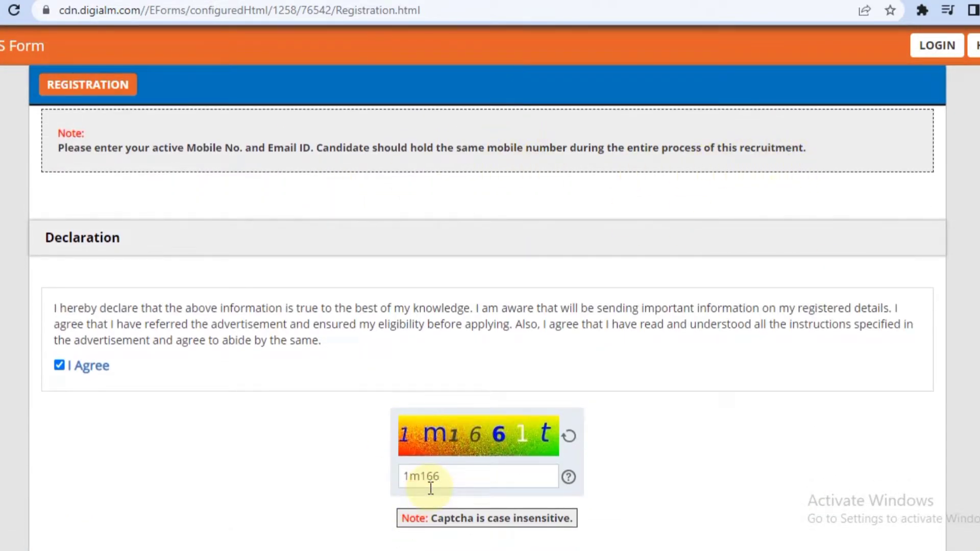
scroll(606, 518, "down", 2)
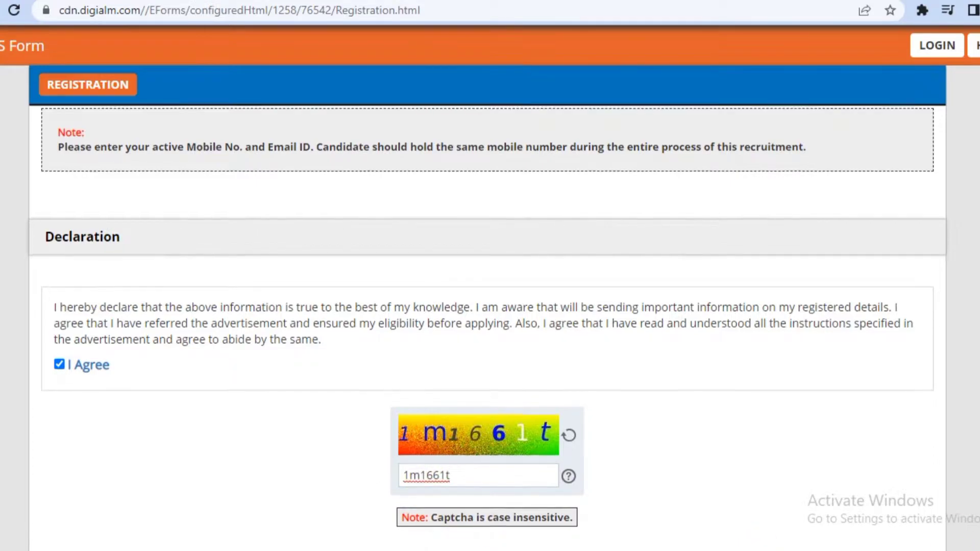
left_click(489, 484)
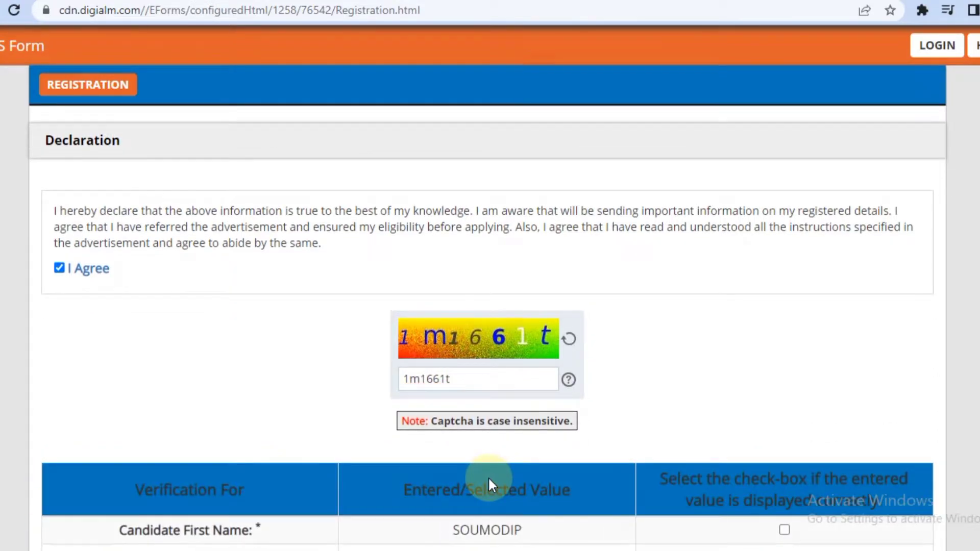
Tick all six reverification checkboxes: names, date of birth, gender and contact details.
scroll(664, 383, "down", 5)
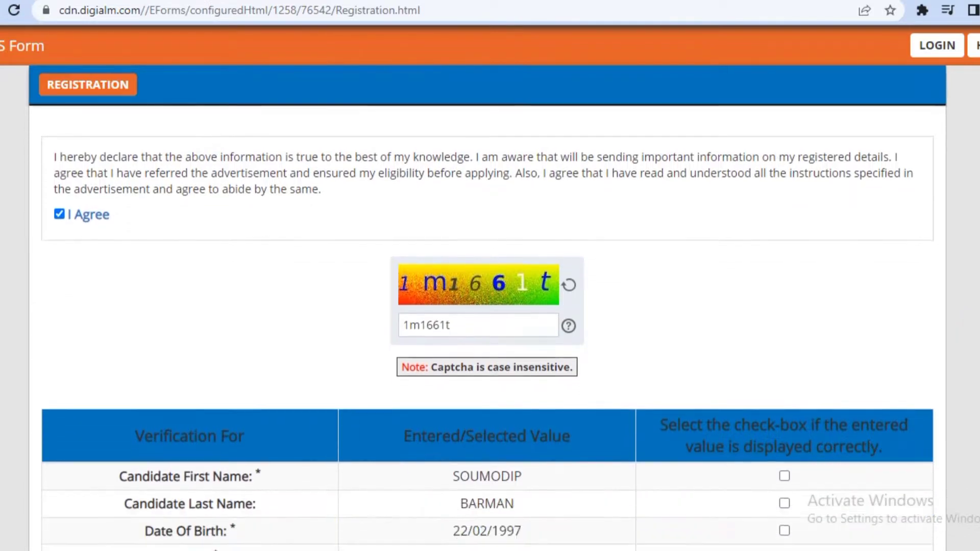
left_click(784, 270)
left_click(785, 298)
left_click(784, 325)
left_click(785, 352)
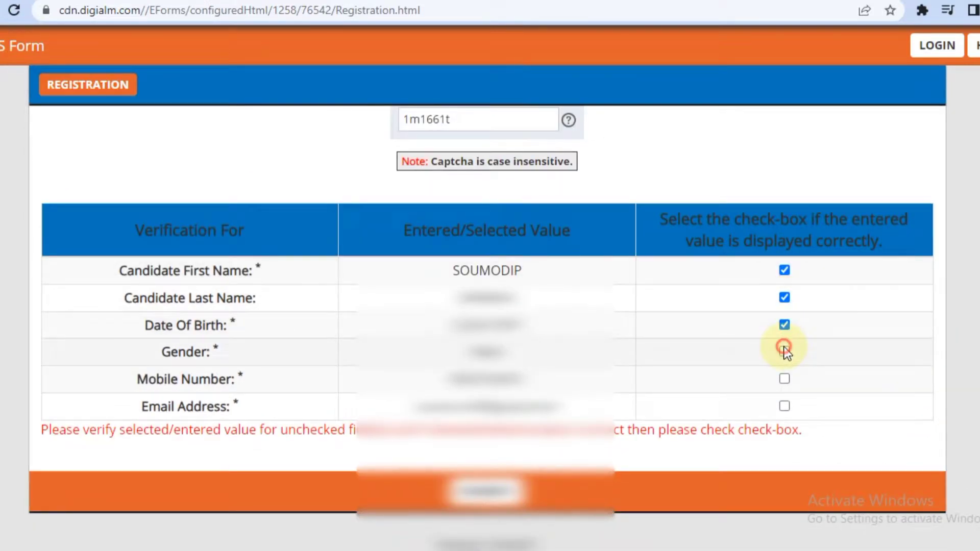
left_click(784, 379)
left_click(784, 407)
Submit the registration, accept the alert and Privacy Notice, and dismiss the success note.
left_click(487, 482)
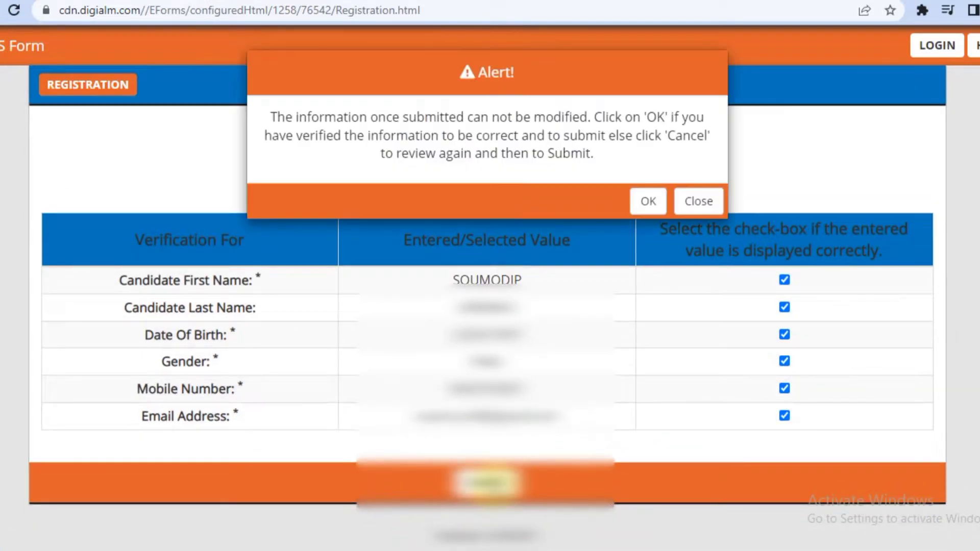
left_click(647, 204)
left_click(463, 411)
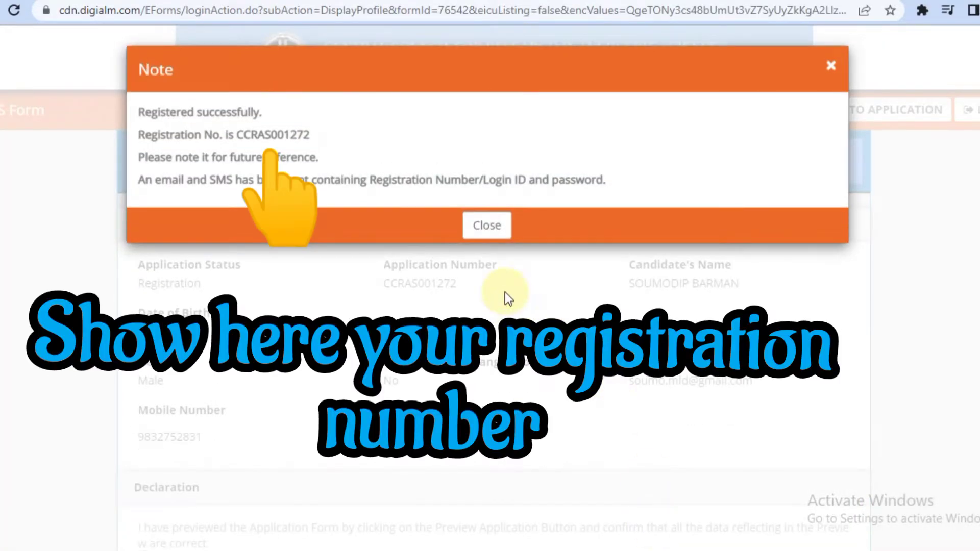
left_click(490, 235)
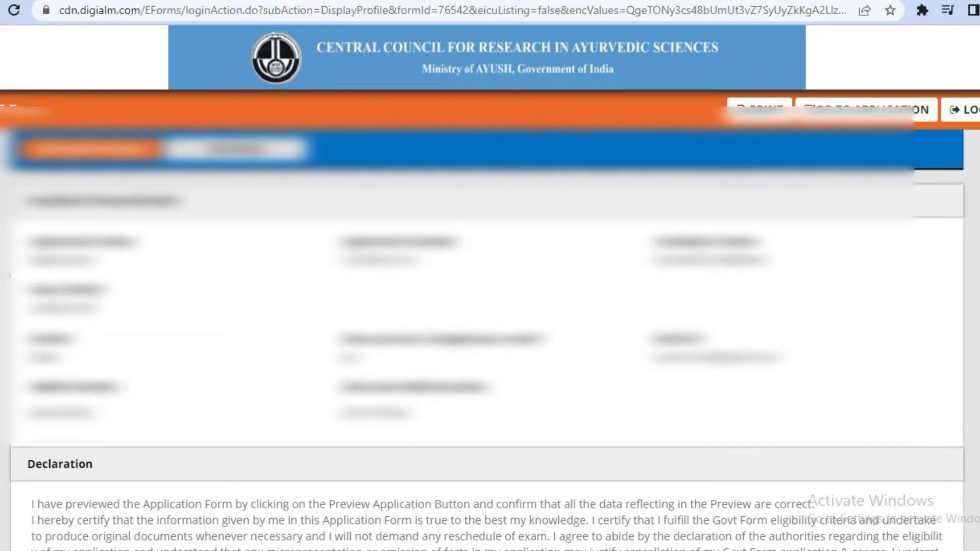
scroll(490, 307, "down", 4)
scroll(490, 307, "up", 3)
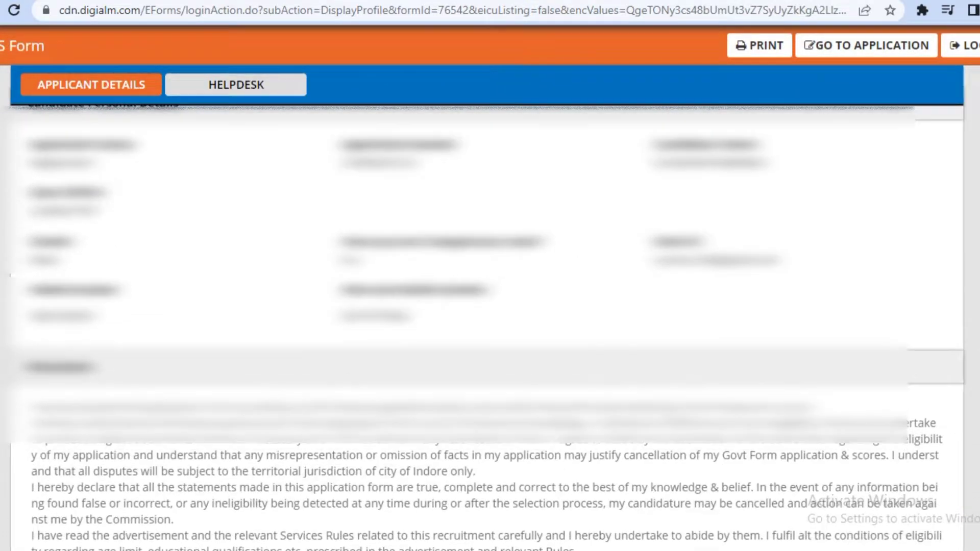
Save the applicant profile page as a PDF, then go on to the application form.
left_click(751, 45)
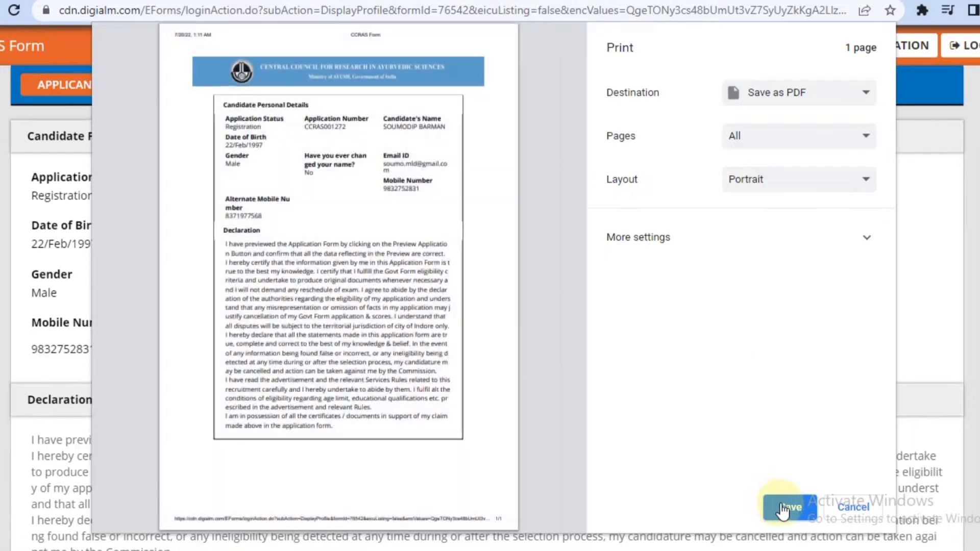
left_click(780, 504)
left_click(412, 412)
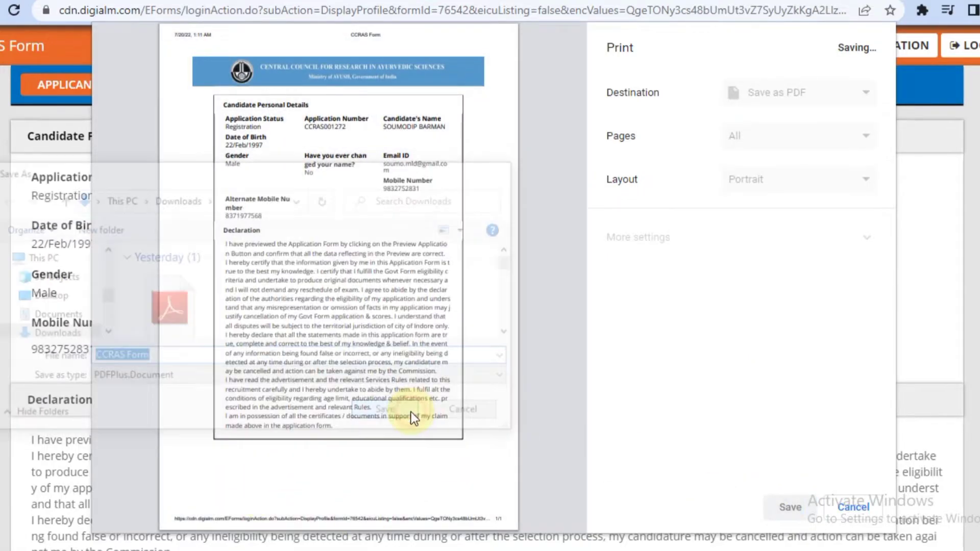
left_click(855, 114)
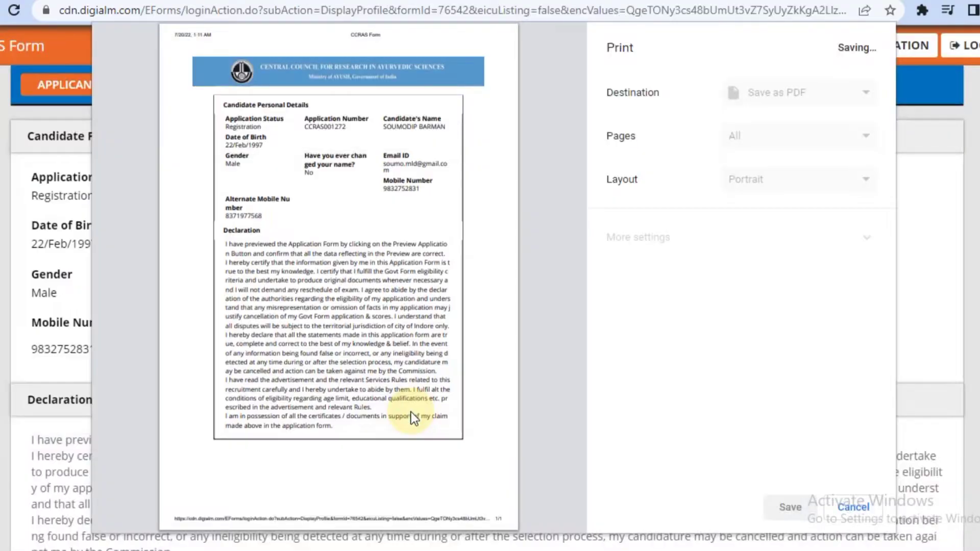
left_click(855, 113)
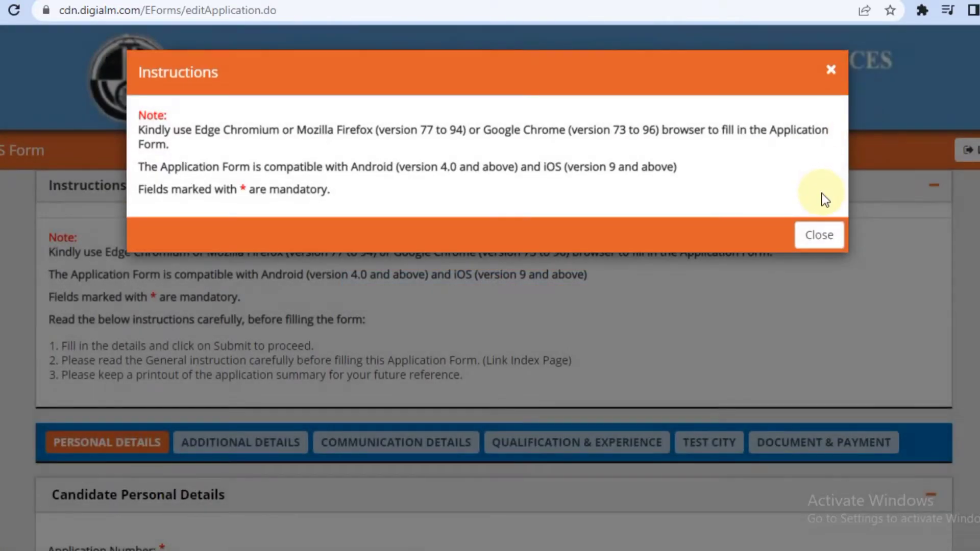
Set marital status Unmarried, enter the father's name, and choose the Pharmacist (Grade-I) post.
left_click(819, 239)
scroll(956, 547, "down", 10)
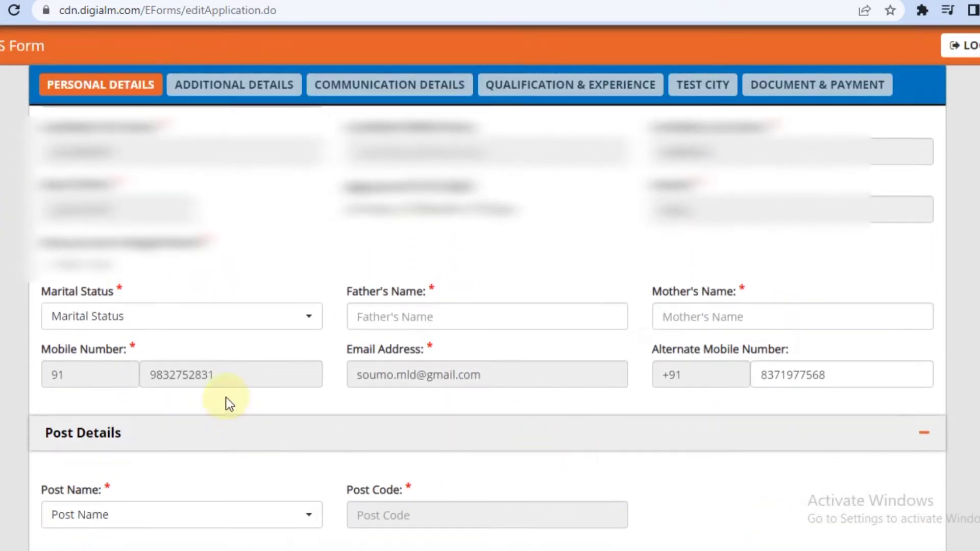
left_click(154, 321)
left_click(127, 424)
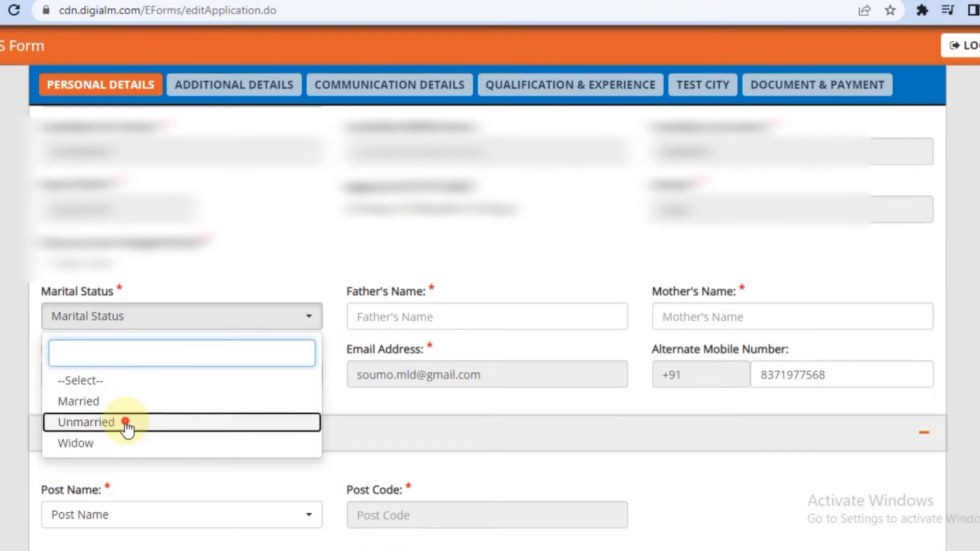
left_click(449, 325)
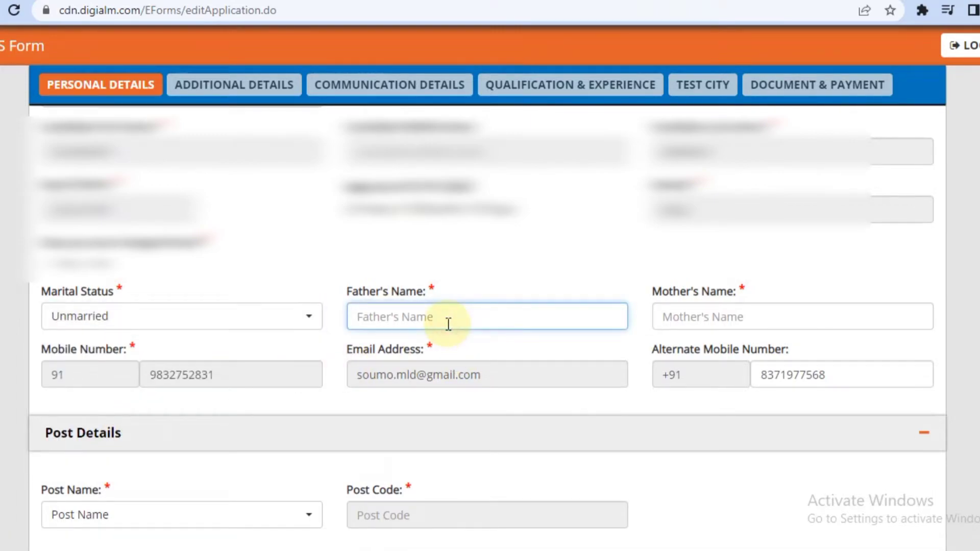
type("A")
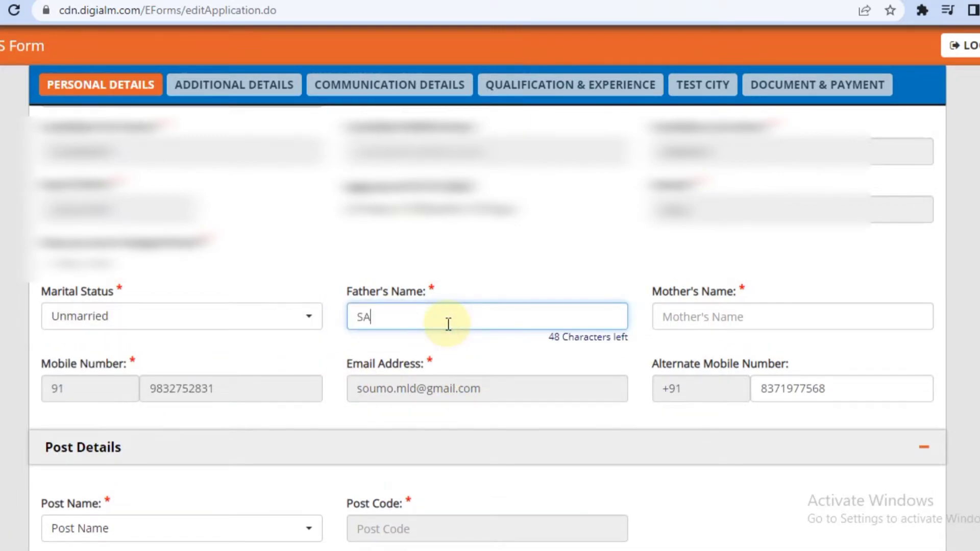
type("A")
left_click(311, 529)
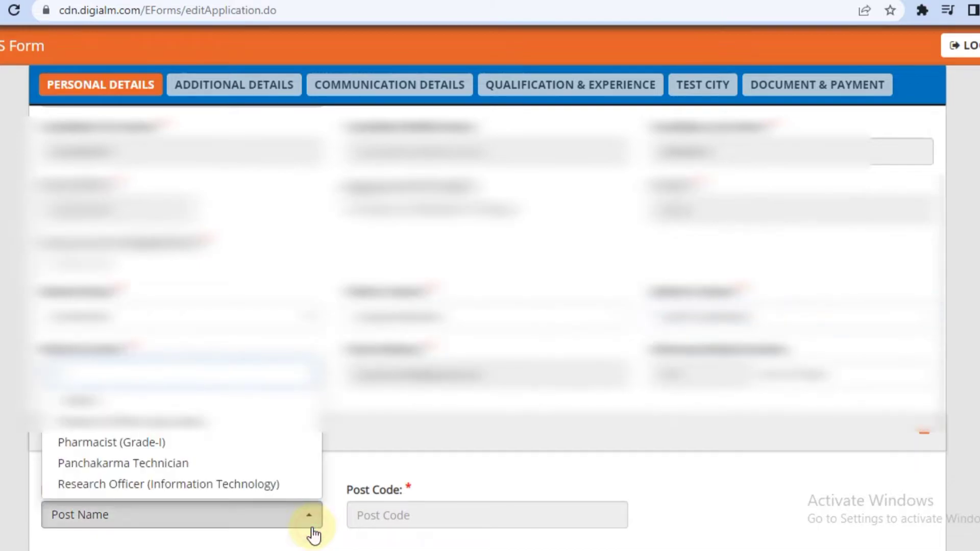
left_click(286, 448)
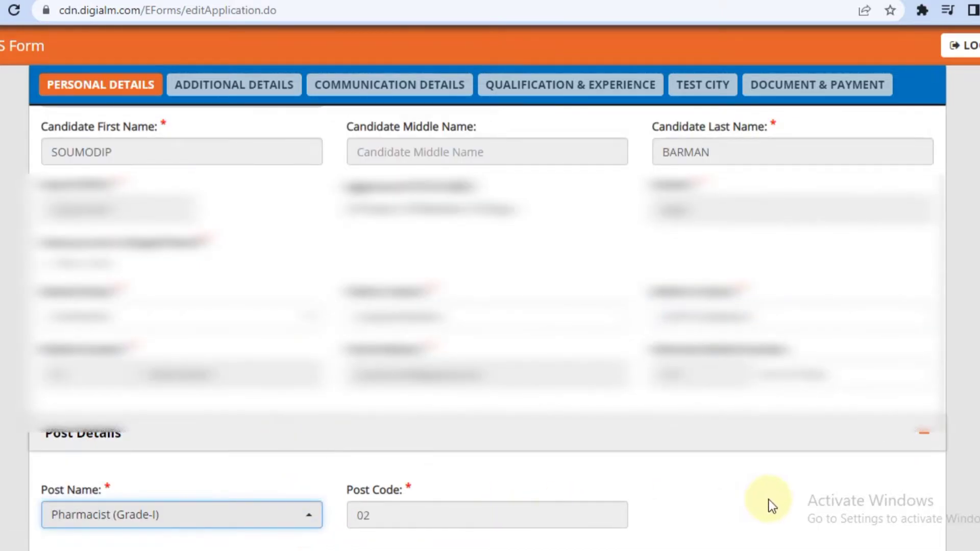
Set nationality Indian, fill certificate authority and mark 'SKIN COLOUR', and answer Yes to PAN and driving licence.
scroll(361, 457, "down", 5)
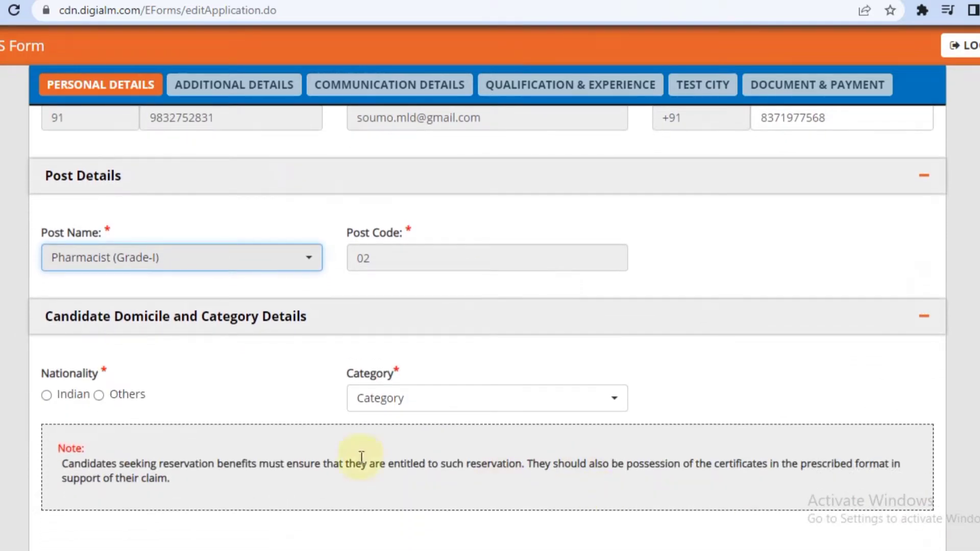
left_click(46, 395)
scroll(636, 405, "down", 7)
left_click(285, 305)
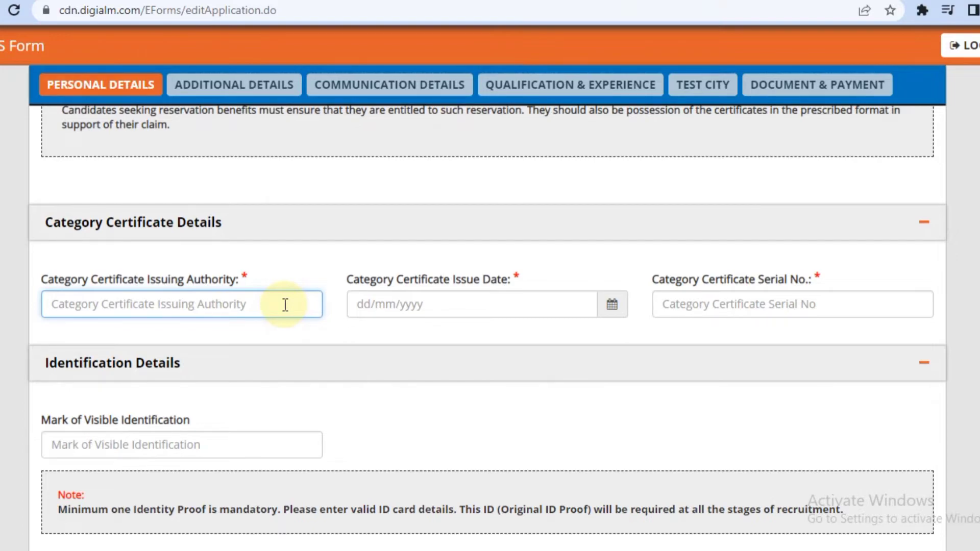
type("SDO MALDA")
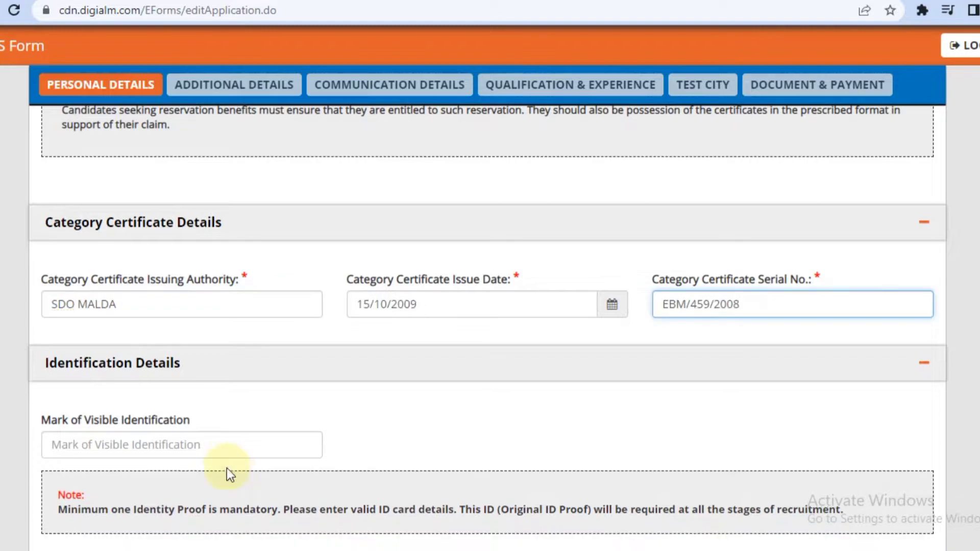
left_click(238, 437)
type("S")
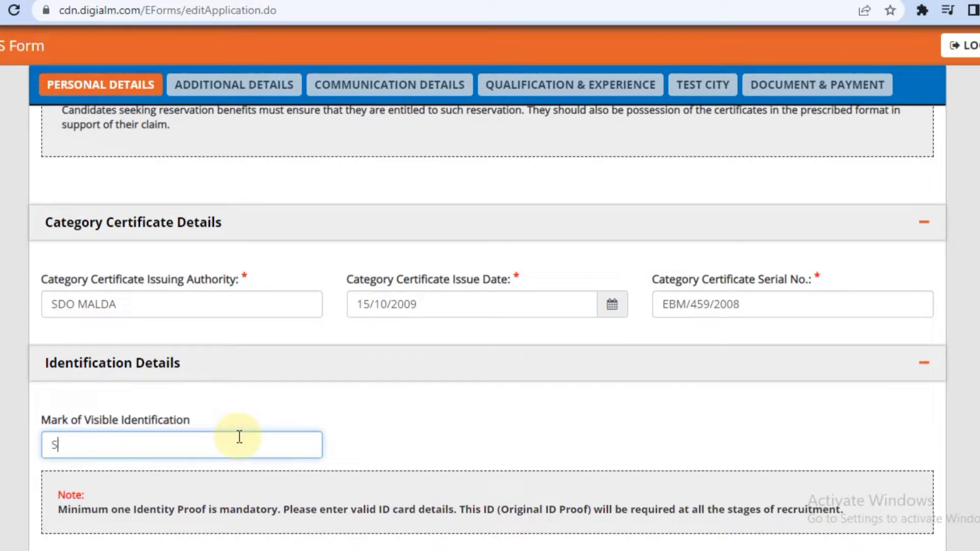
type("KIN COLOUR")
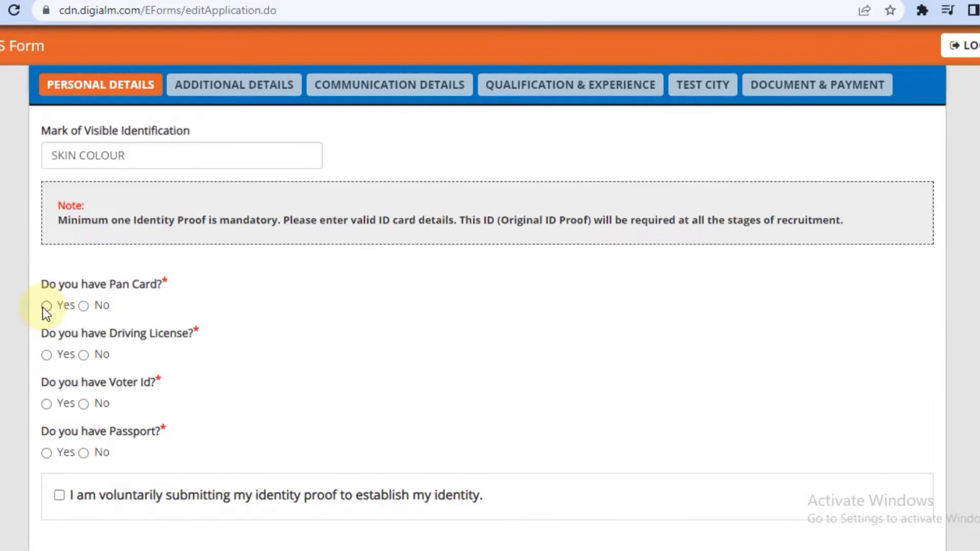
left_click(46, 307)
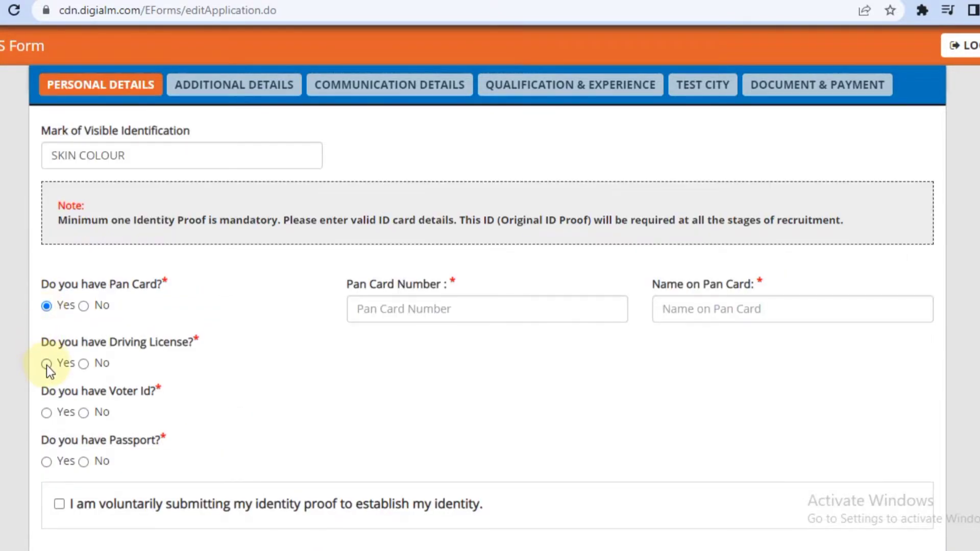
left_click(47, 364)
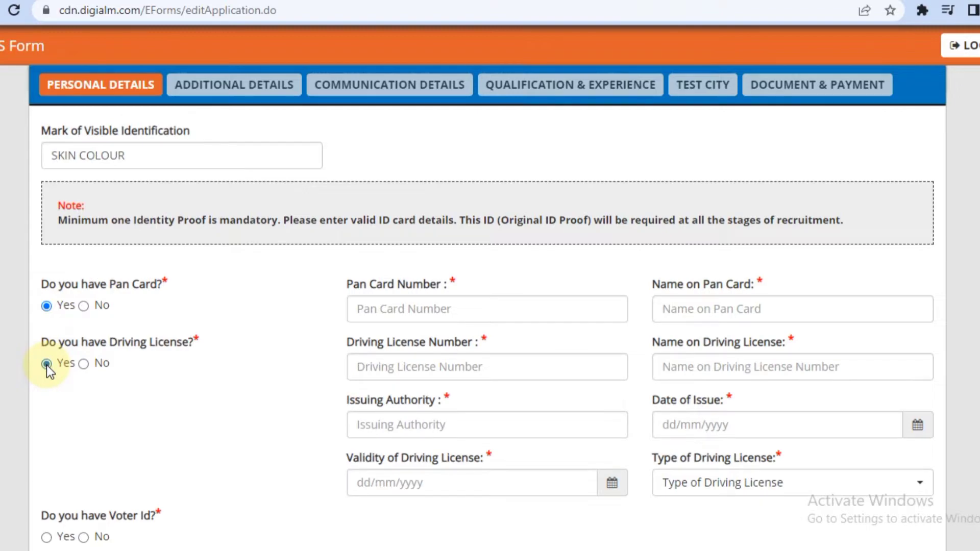
left_click(508, 303)
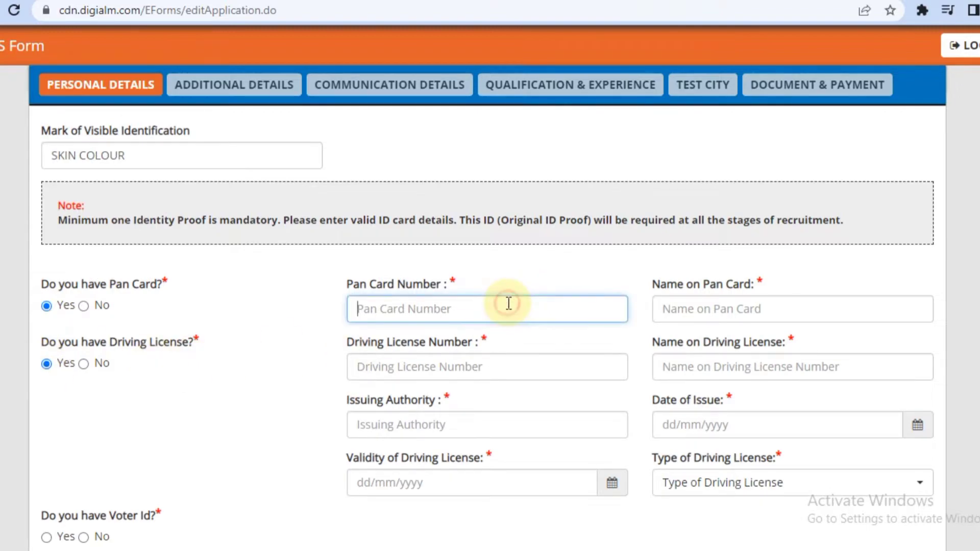
Finish the PAN number and save the Personal Details, dismissing the Data Saved alert.
type("E")
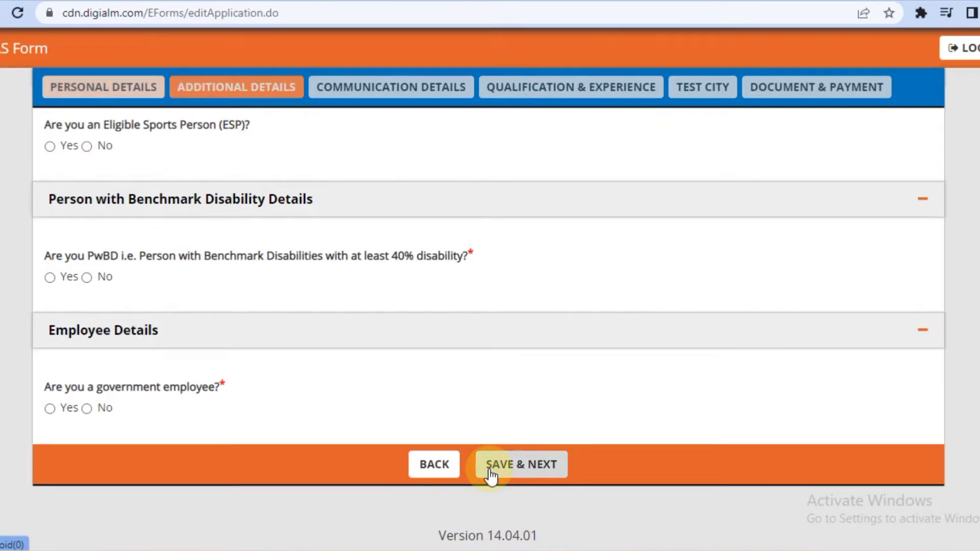
left_click(503, 464)
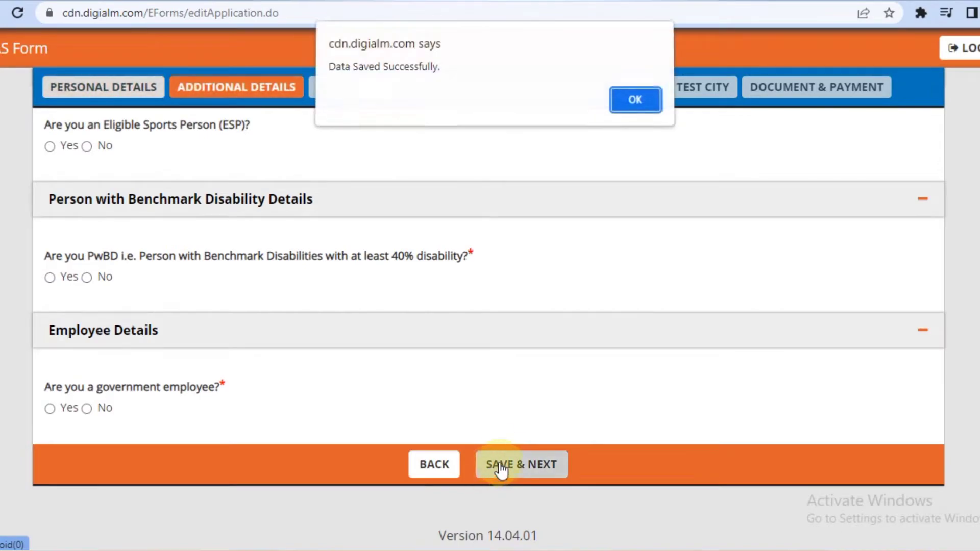
left_click(636, 103)
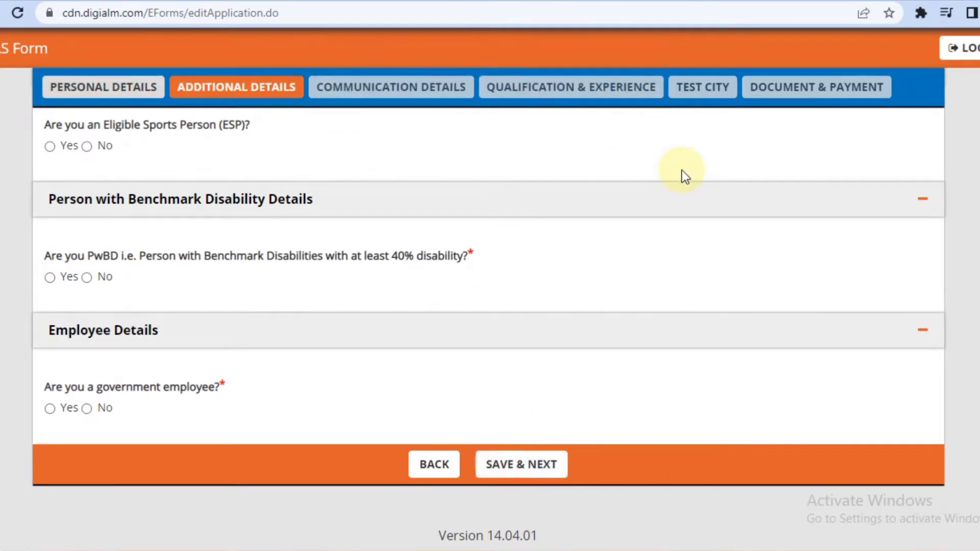
Answer No to the Kashmiri migrant, ex-servicemen and remaining Additional Details questions, then save.
scroll(490, 306, "up", 6)
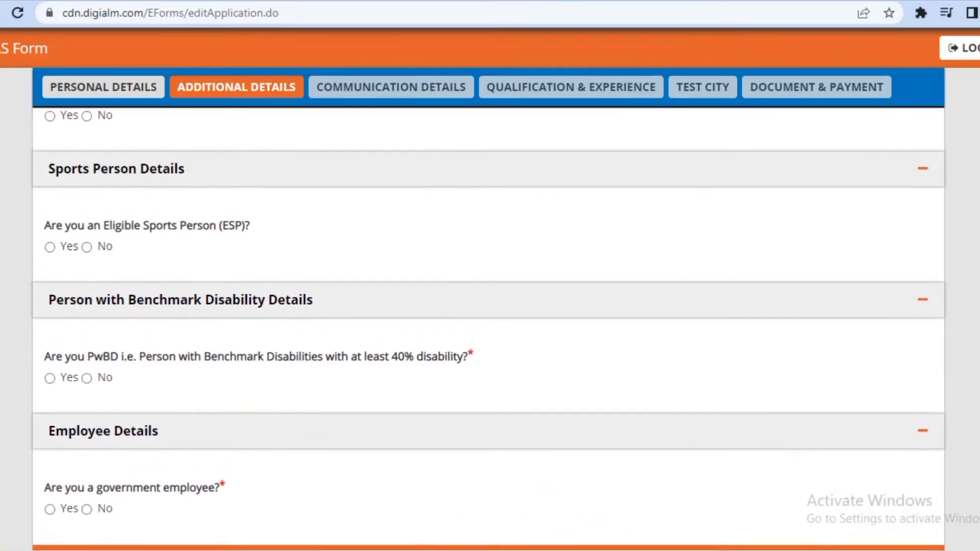
scroll(490, 306, "up", 7)
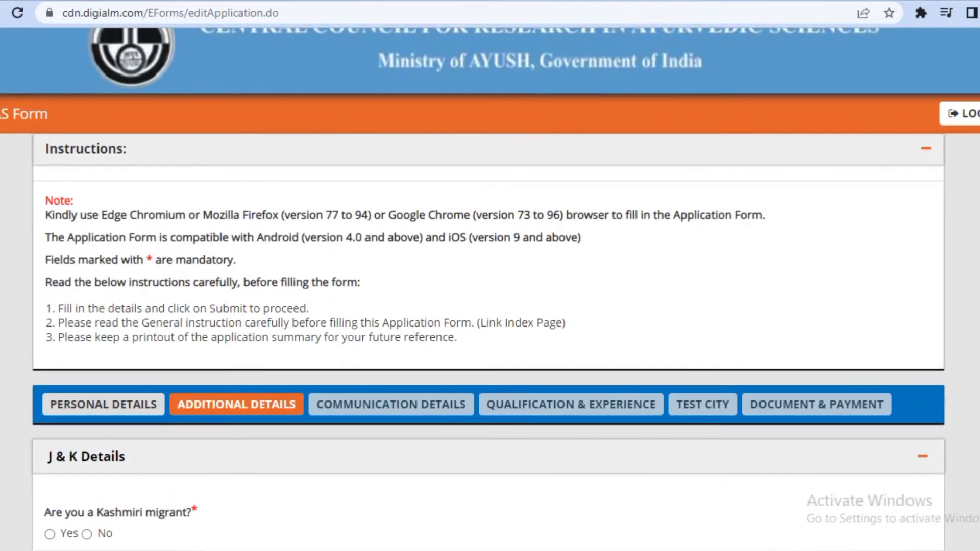
scroll(490, 306, "down", 6)
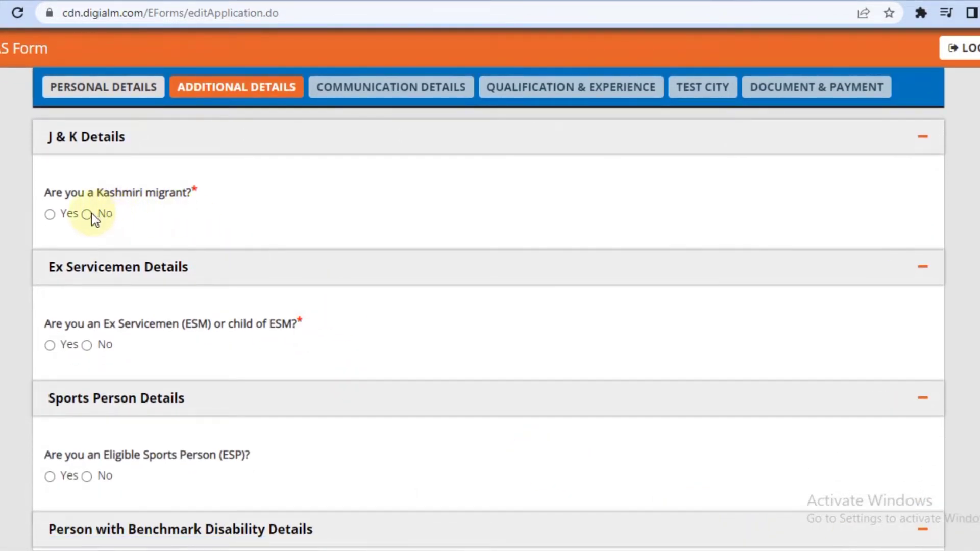
left_click(88, 214)
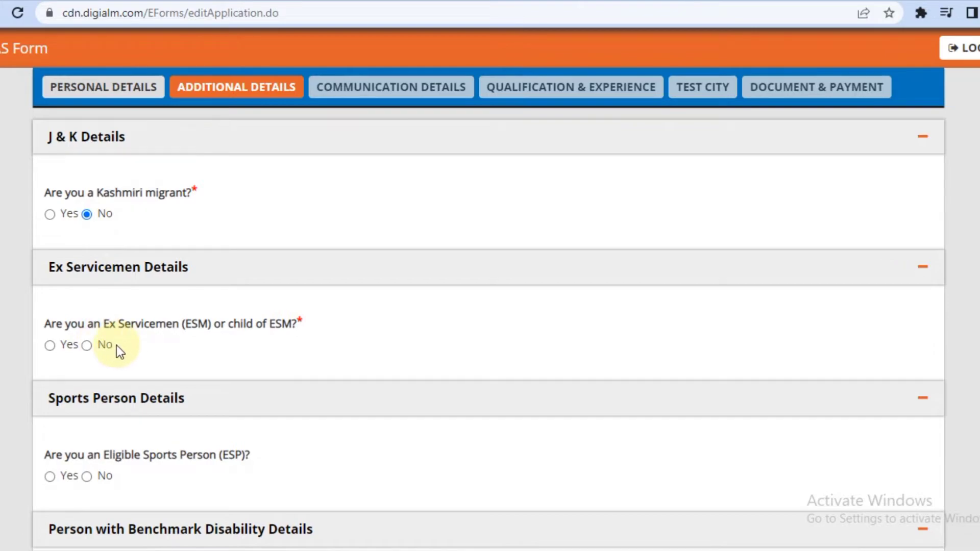
left_click(87, 345)
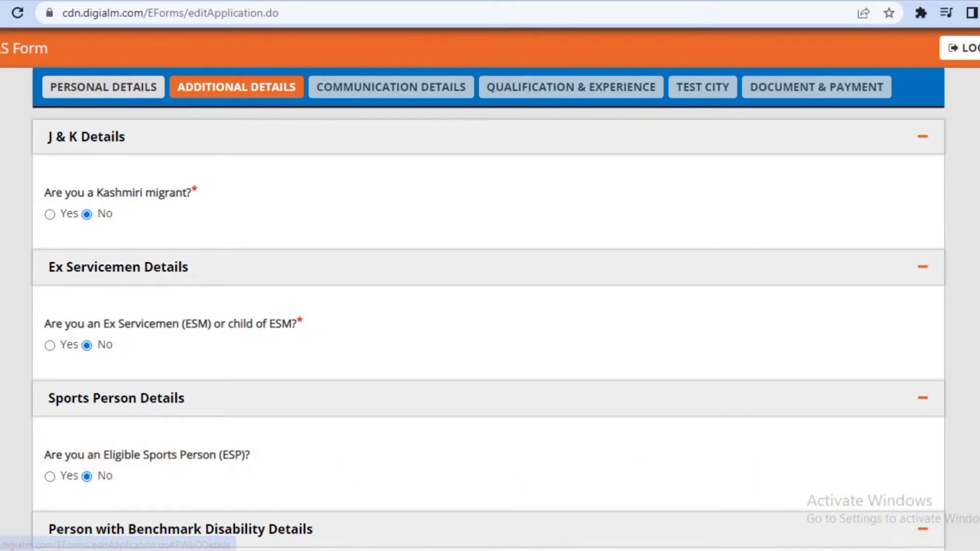
scroll(811, 501, "down", 2)
scroll(613, 411, "down", 4)
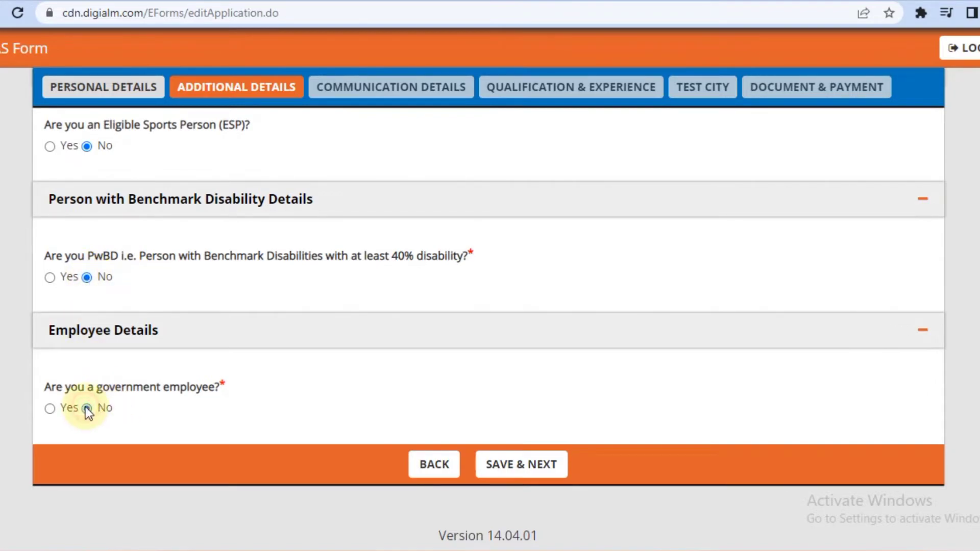
left_click(516, 464)
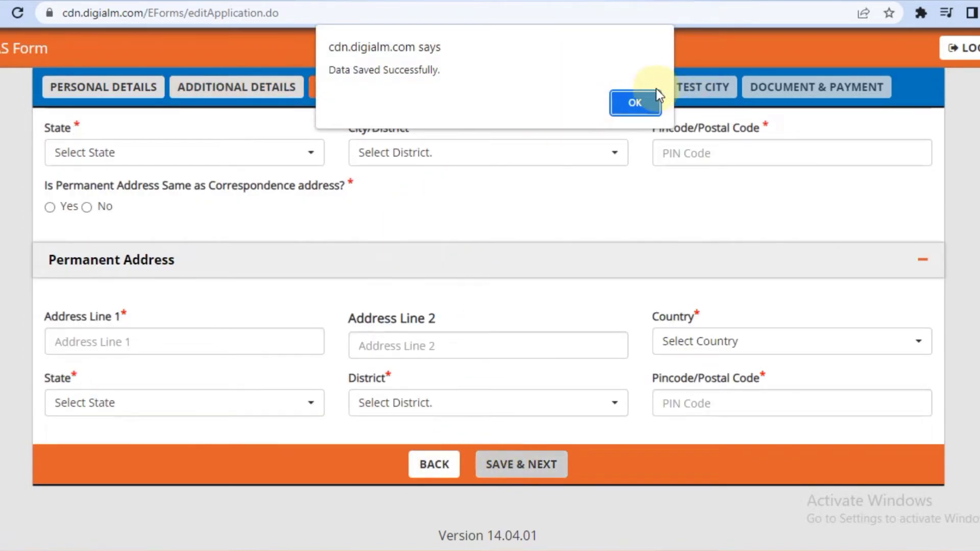
Dismiss the data-saved notice and save the communication details to reach Qualification & Experience.
left_click(653, 103)
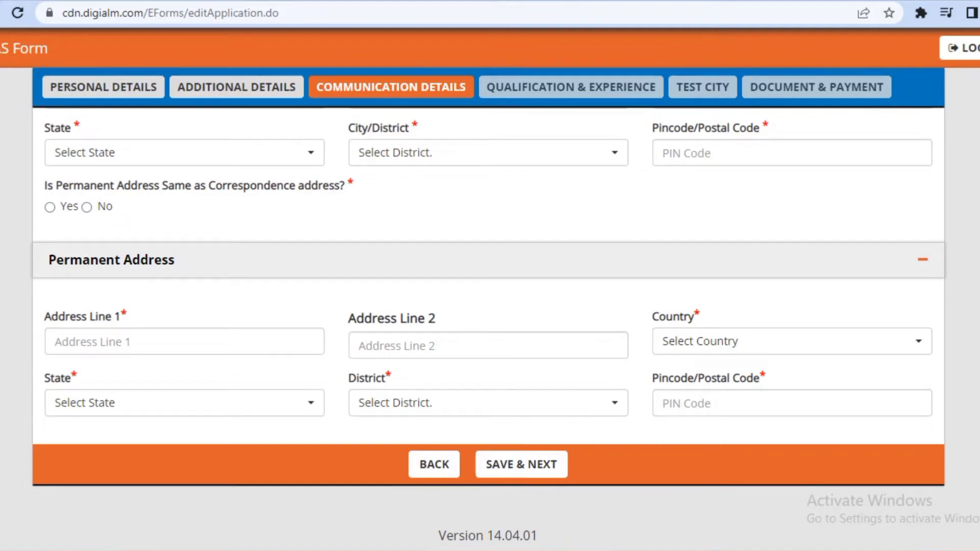
scroll(488, 306, "up", 6)
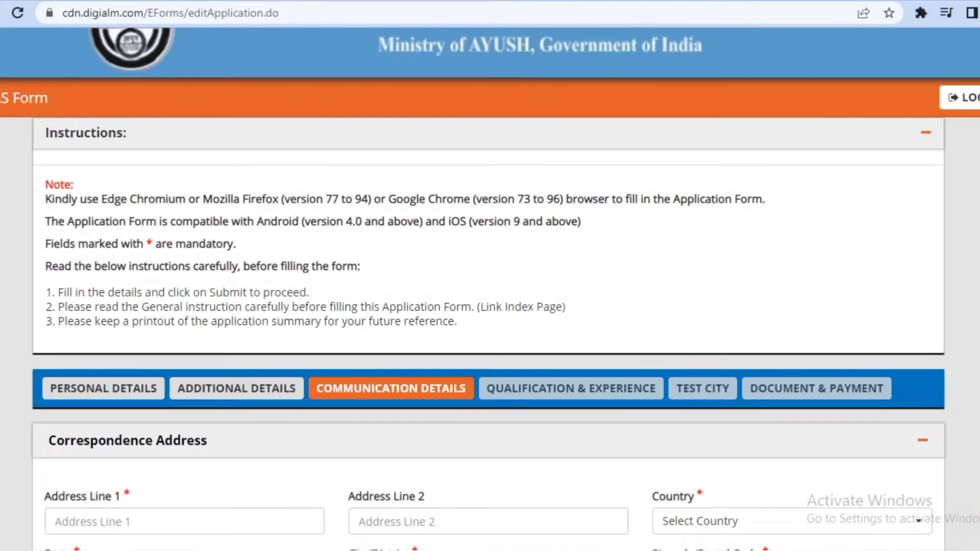
scroll(490, 306, "down", 6)
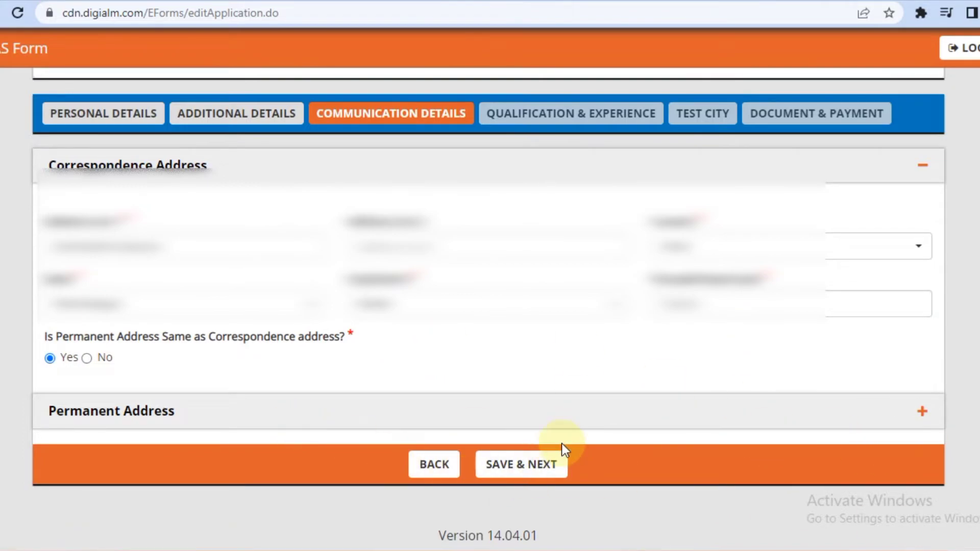
left_click(526, 466)
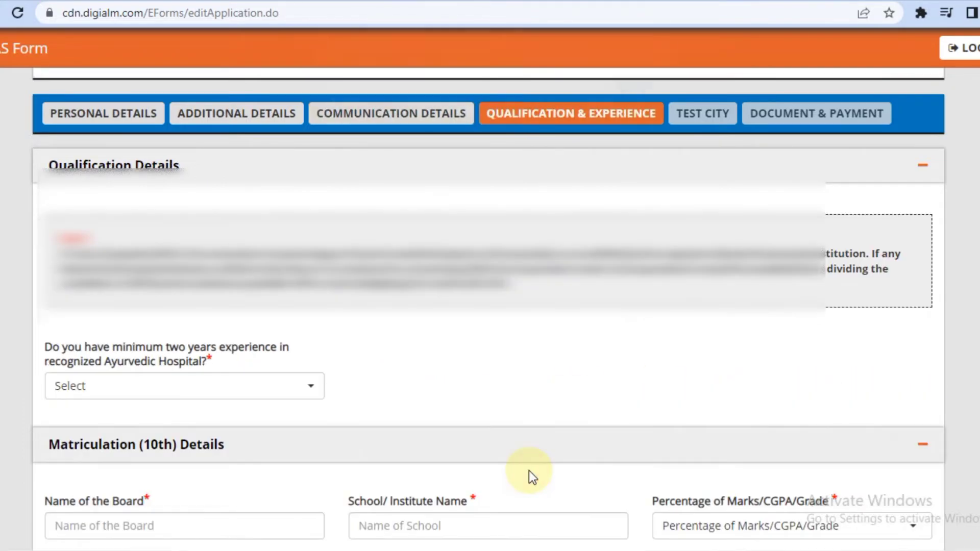
Answer Yes to two years' Ayurvedic hospital experience after dismissing the not-eligible warning for No.
left_click(634, 102)
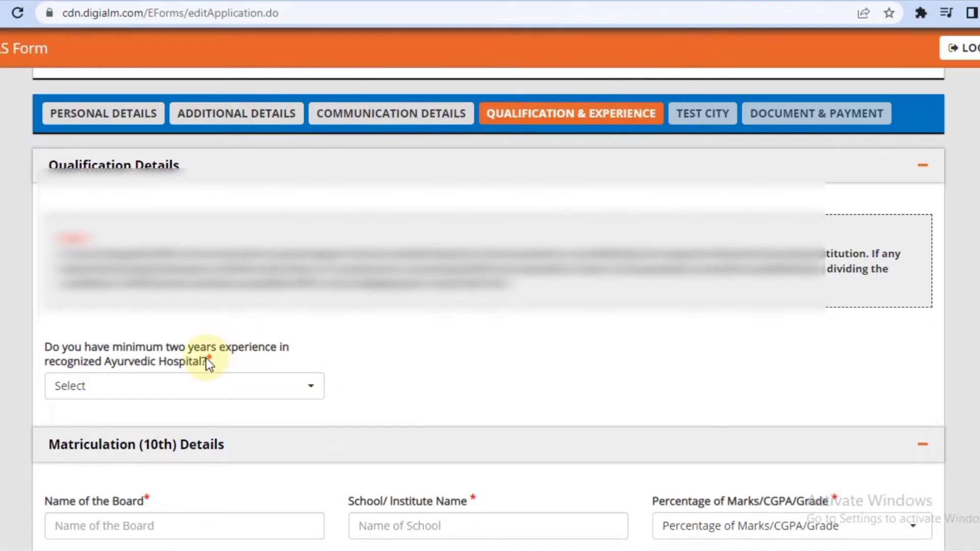
left_click(301, 396)
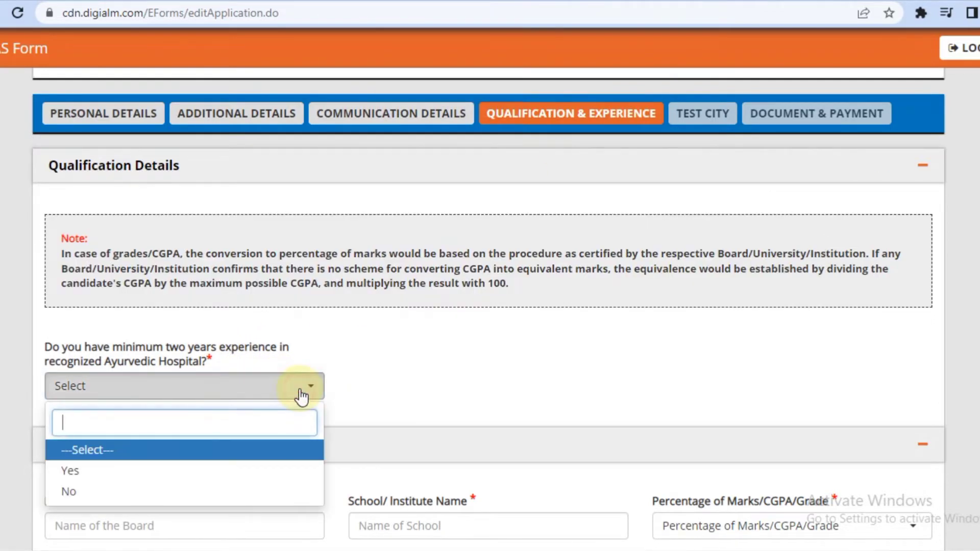
left_click(223, 493)
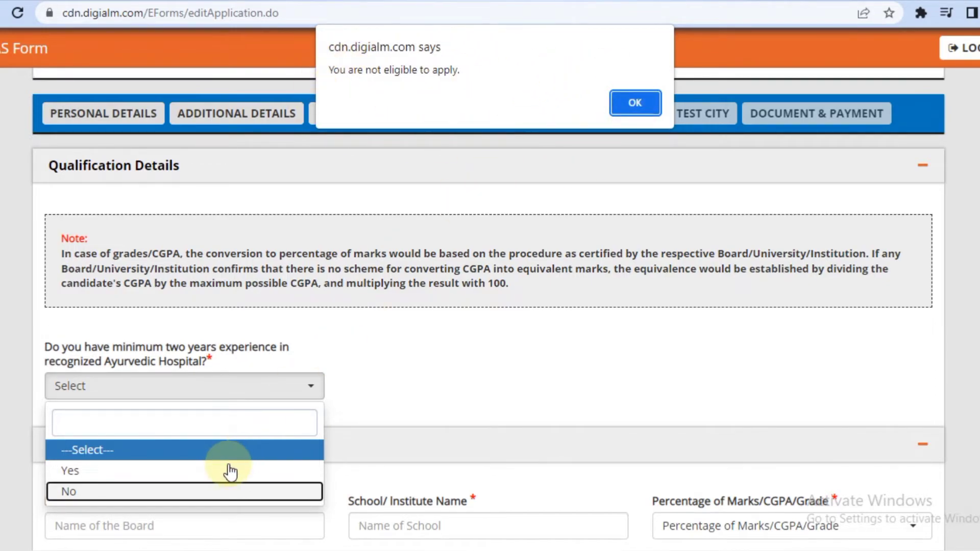
left_click(641, 98)
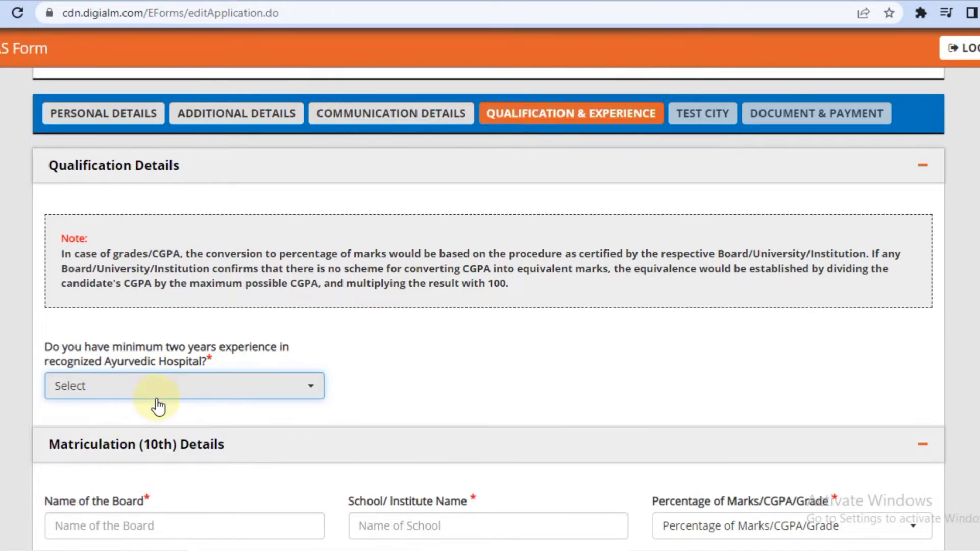
left_click(220, 396)
left_click(141, 470)
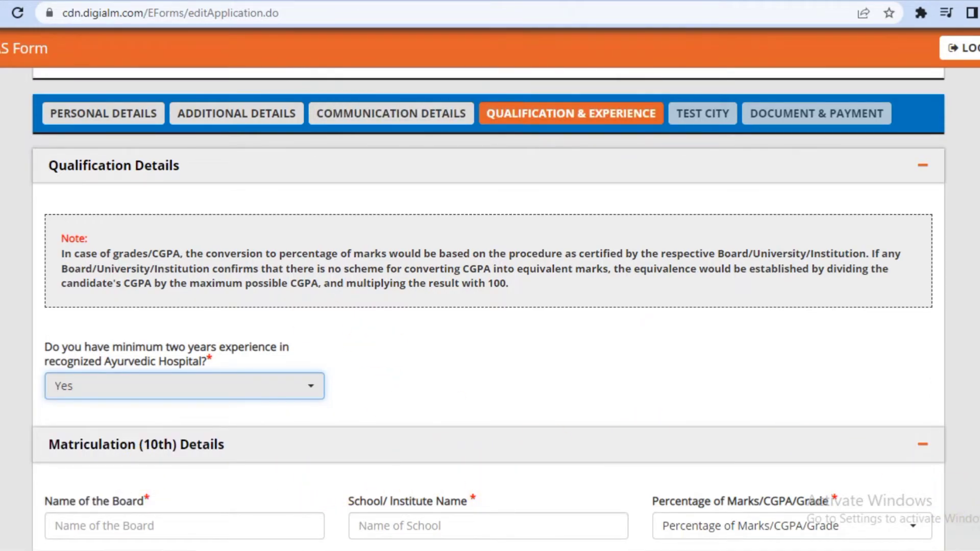
Review the page and check the Qualification Degree choices showing B Pharm (Ay).
scroll(490, 306, "down", 4)
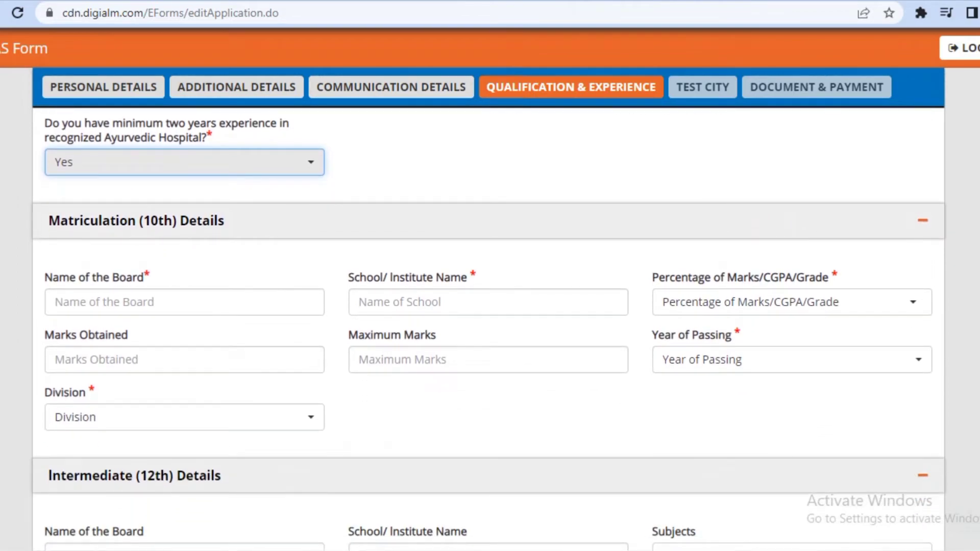
scroll(490, 307, "down", 9)
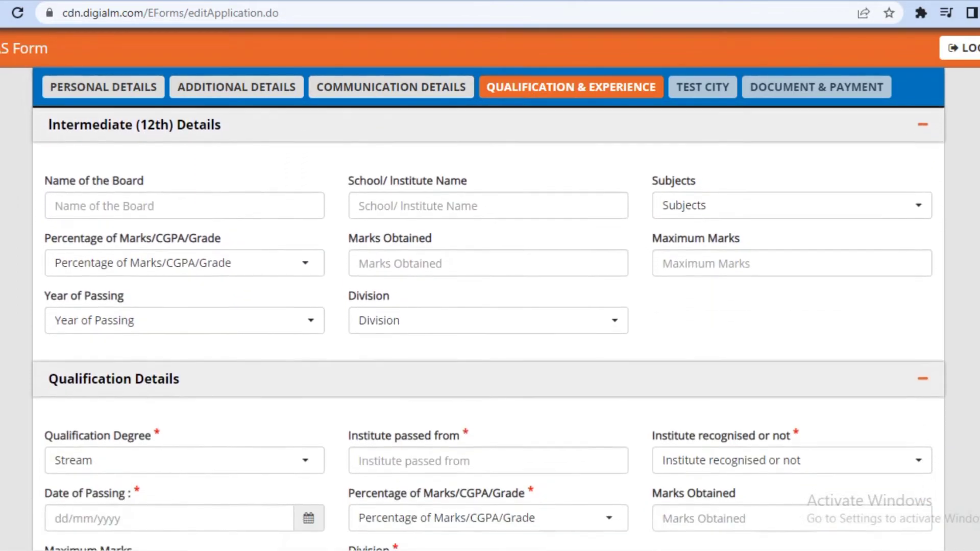
scroll(490, 306, "down", 7)
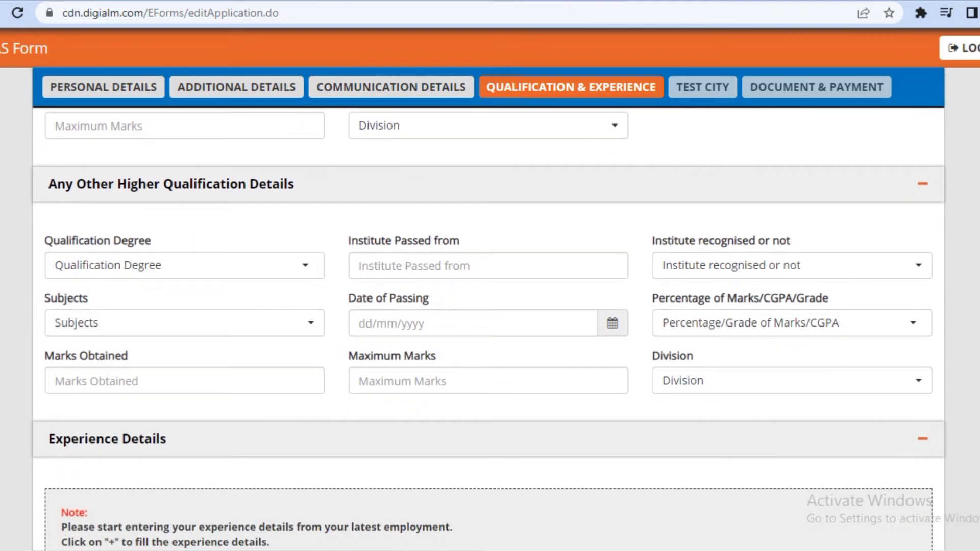
scroll(490, 306, "down", 3)
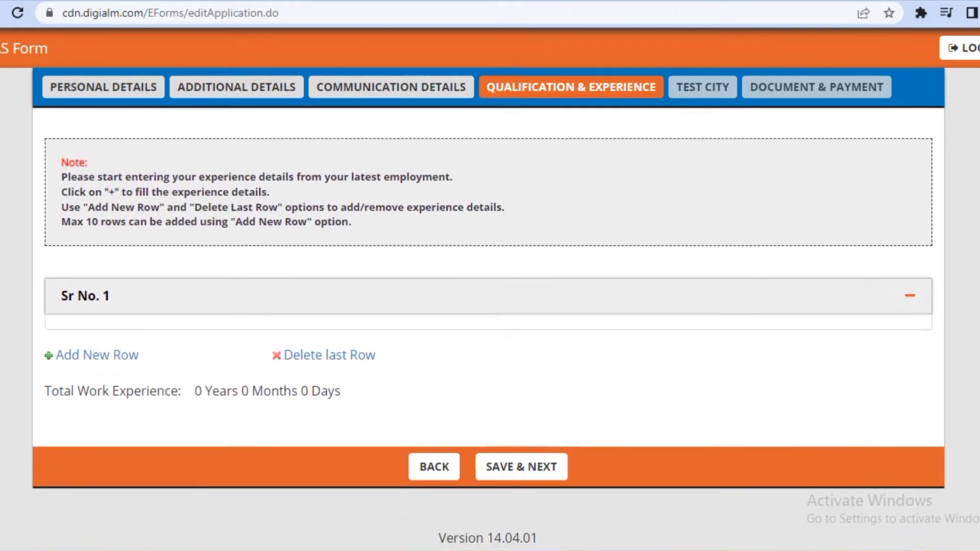
scroll(490, 307, "up", 5)
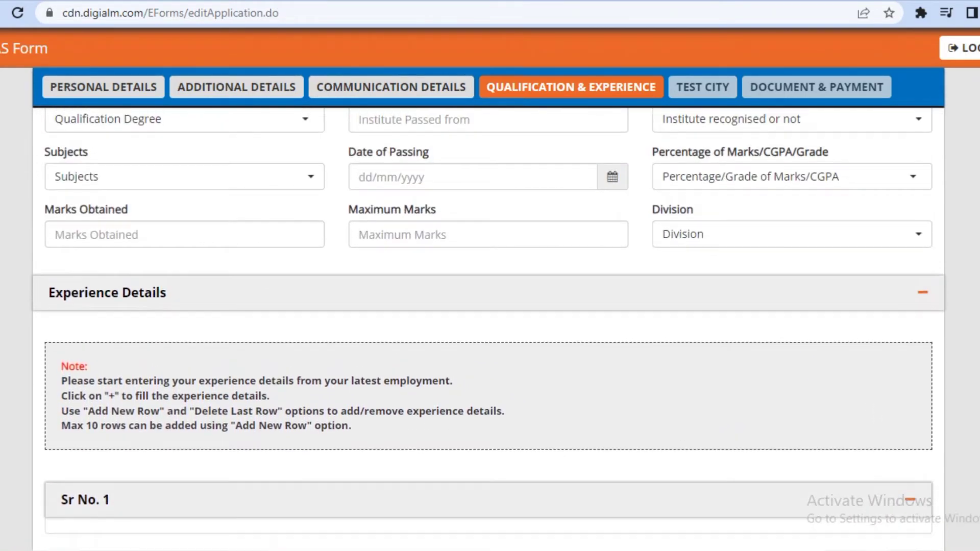
scroll(490, 306, "up", 9)
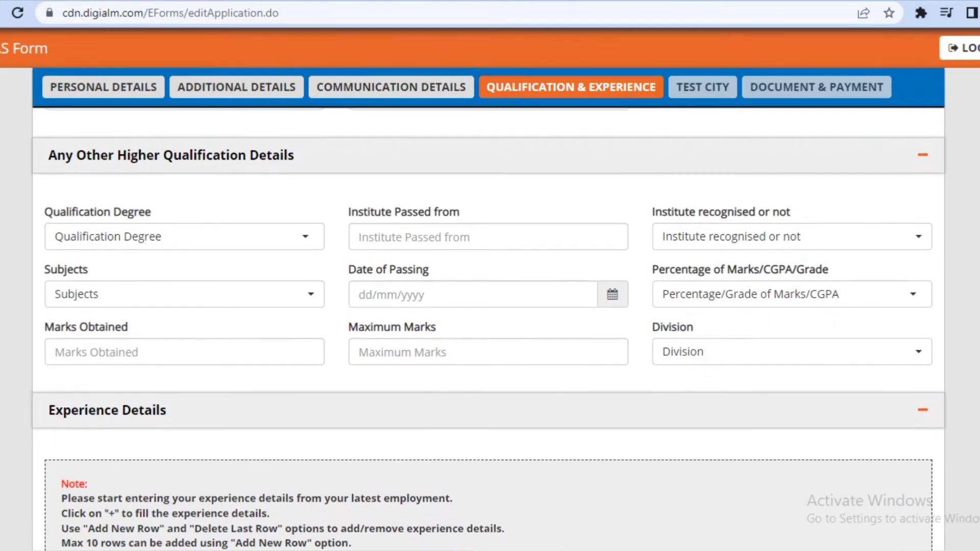
scroll(490, 306, "up", 6)
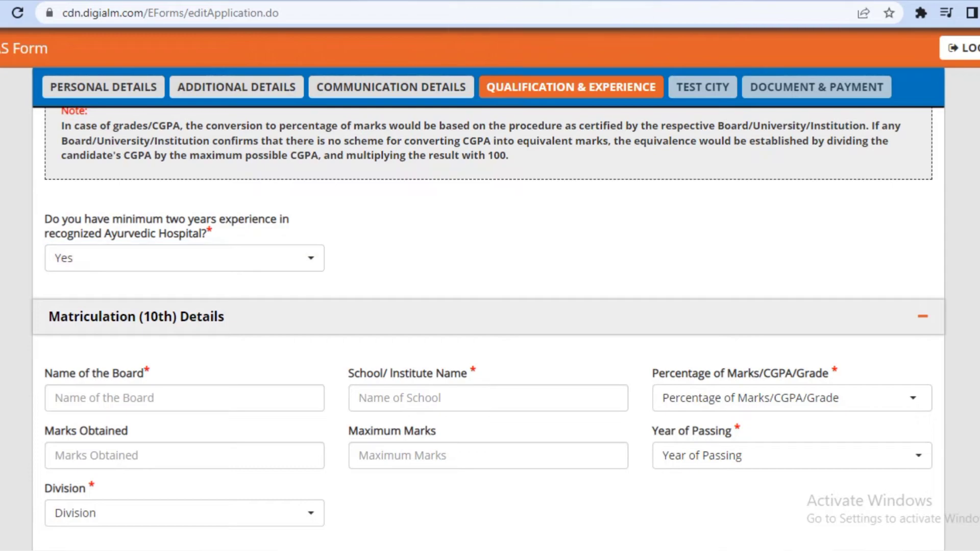
scroll(490, 306, "down", 10)
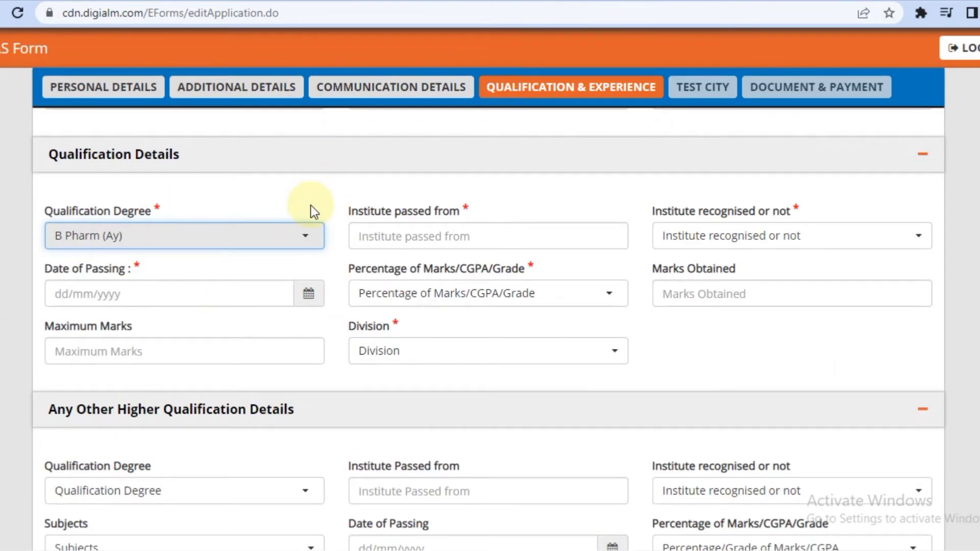
left_click(305, 238)
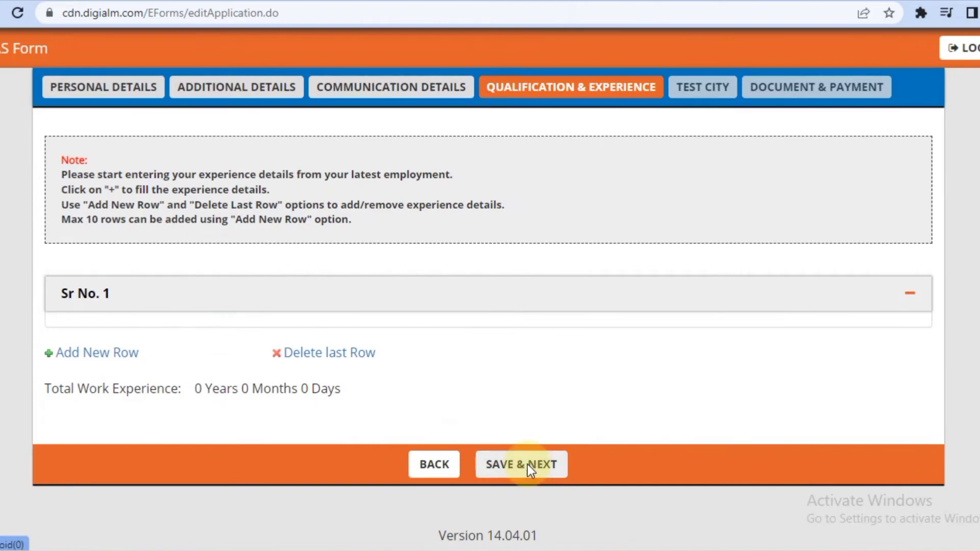
Clear the missing-organisation and incomplete-row alerts and expand experience row 1.
left_click(528, 464)
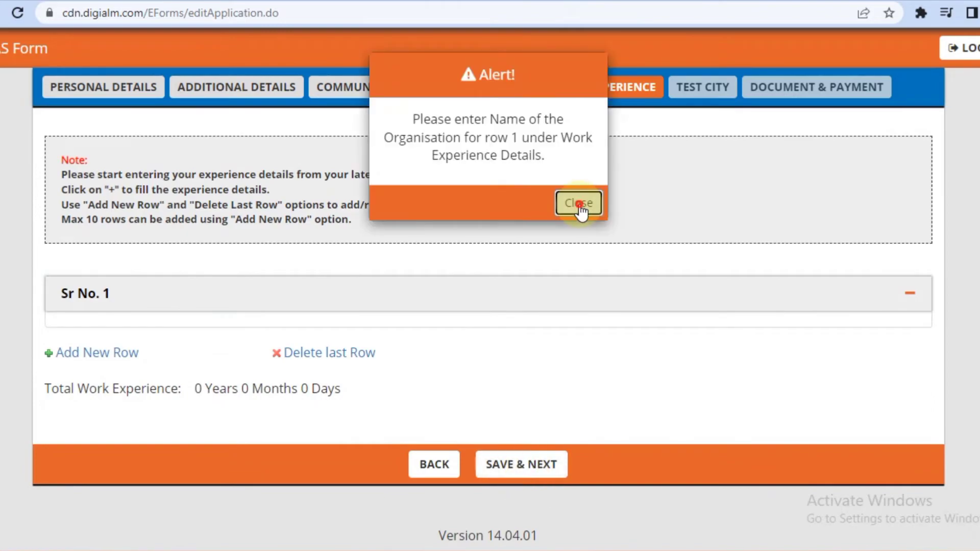
left_click(575, 204)
left_click(136, 367)
left_click(636, 104)
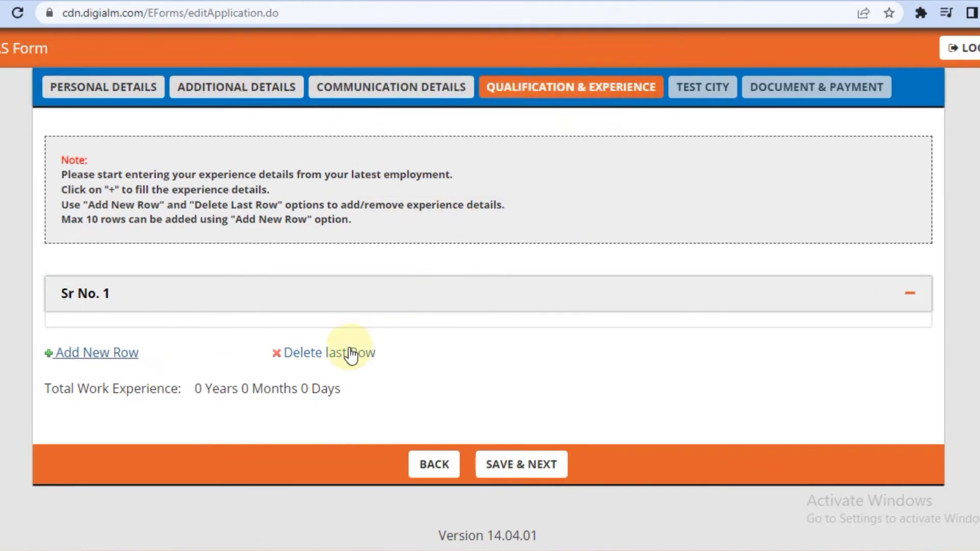
left_click(908, 297)
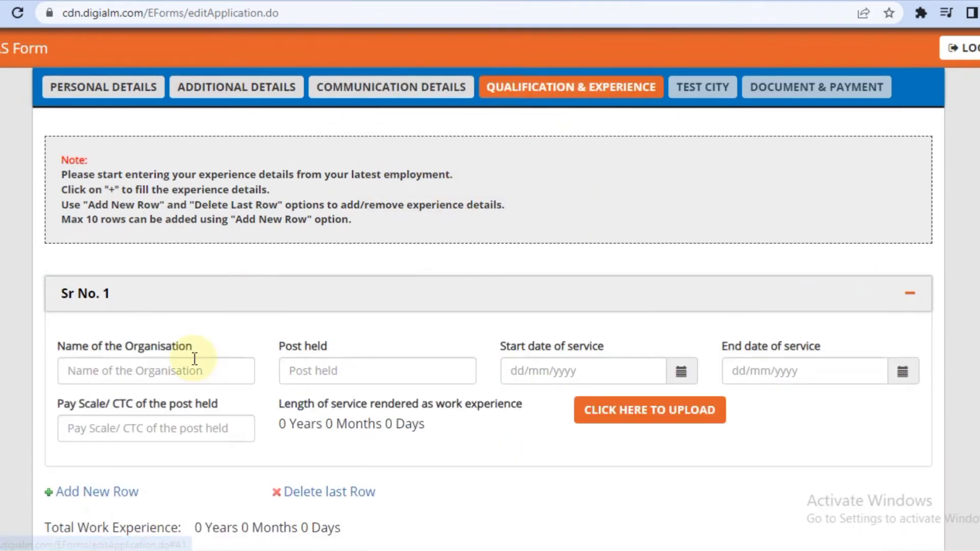
Enter MZS as organisation name and PHARMACIST as post held in row 1.
left_click(195, 360)
type("MZS")
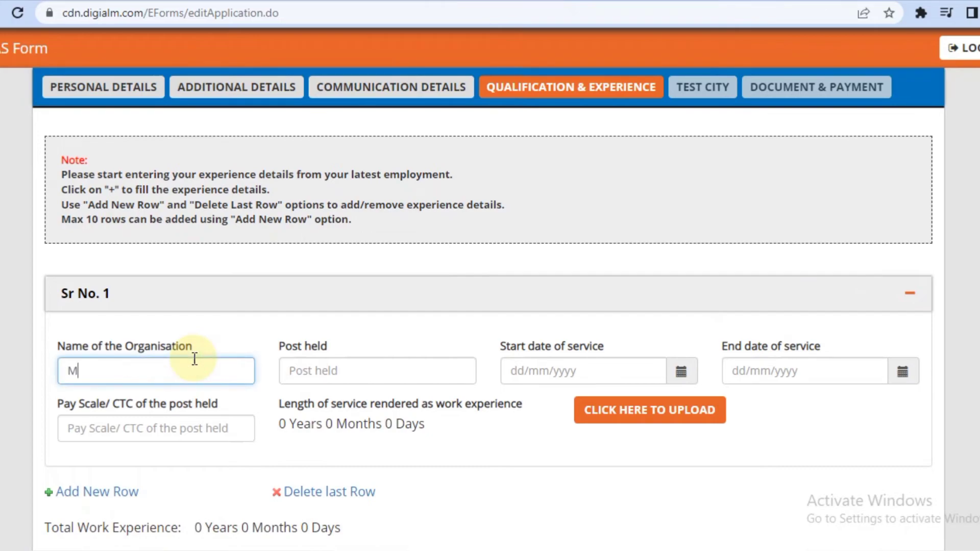
left_click(315, 378)
type("PHARMACI")
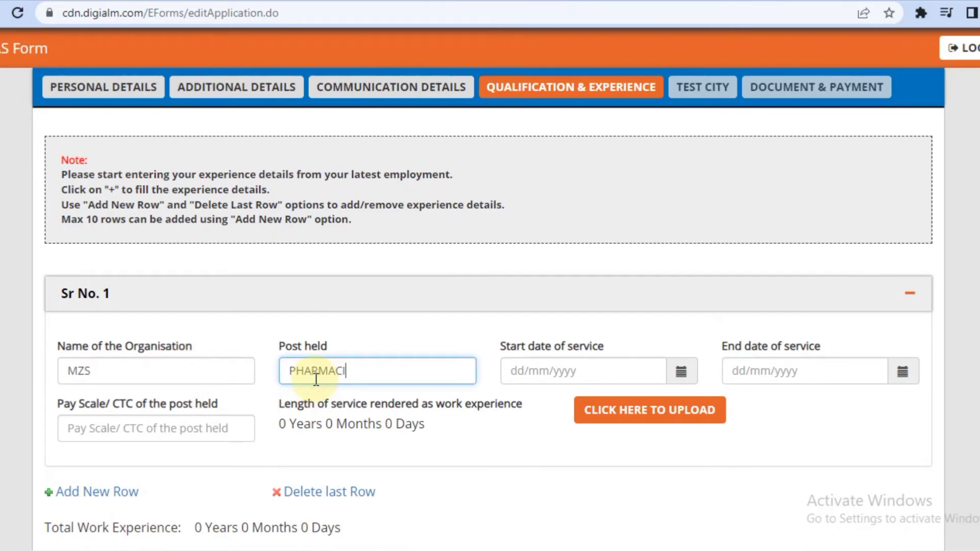
type("ST")
Set service dates 01/01/2020 to 01/01/2022 and pay scale 25000 for row 1.
left_click(667, 373)
left_click(509, 152)
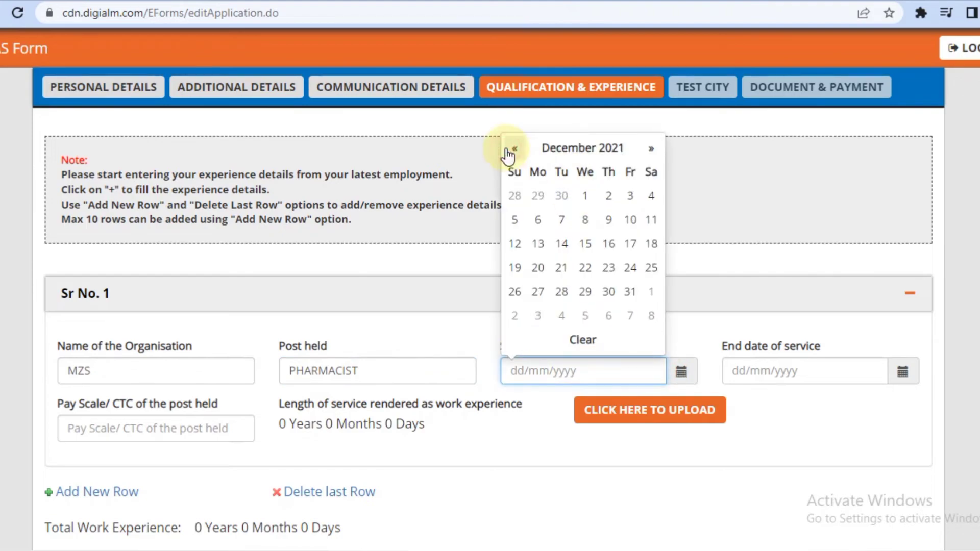
left_click(582, 148)
left_click(512, 168)
left_click(533, 210)
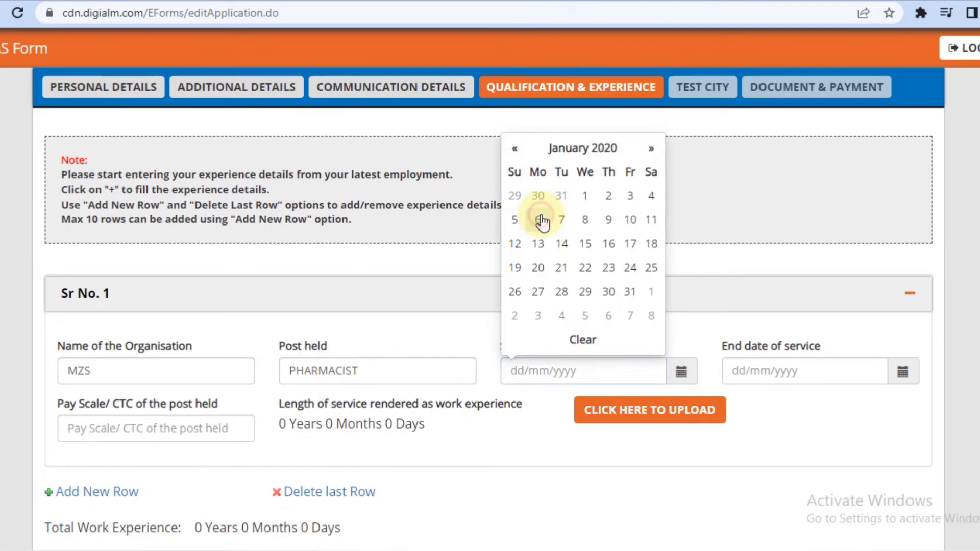
left_click(581, 199)
left_click(902, 372)
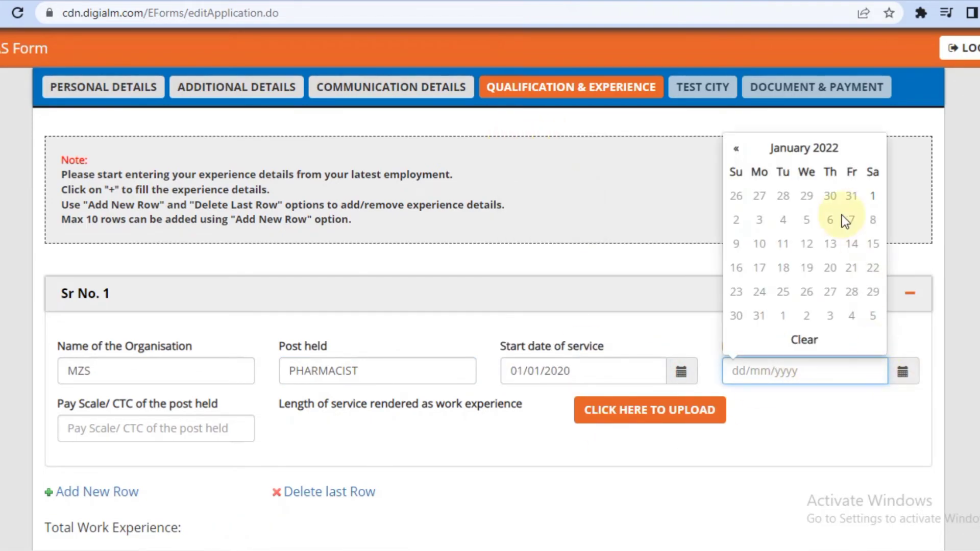
left_click(871, 195)
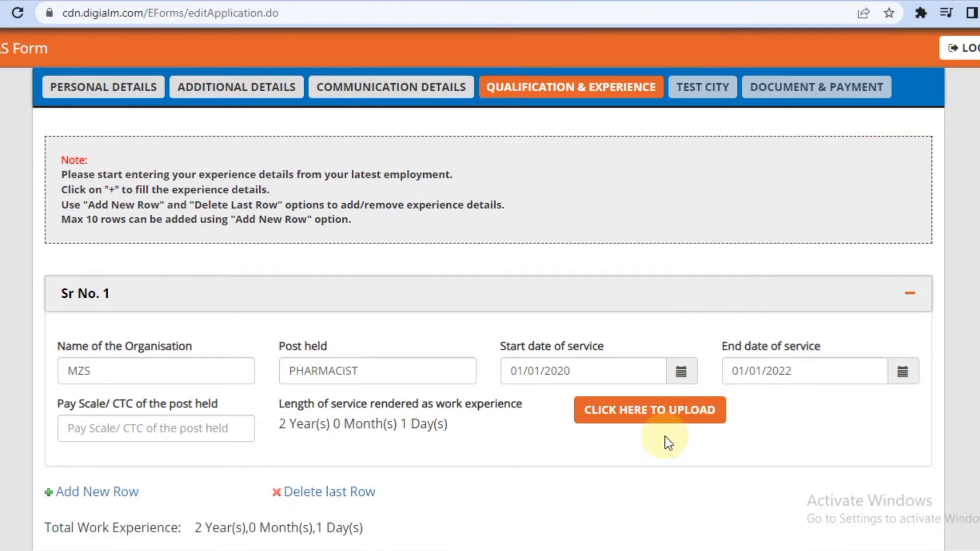
left_click(213, 440)
type("250000")
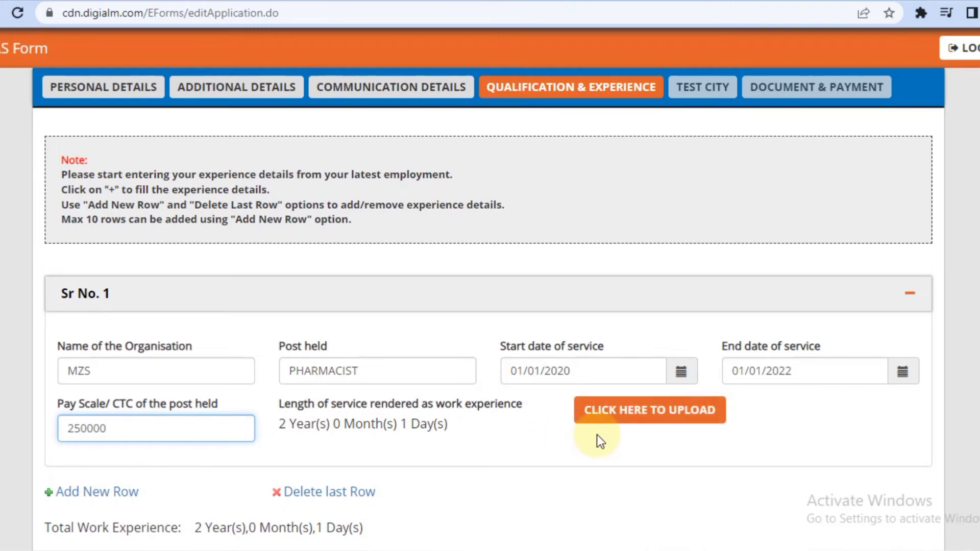
Log out with the top-right LOGOUT button, returning to the CCRAS login page.
scroll(685, 442, "down", 3)
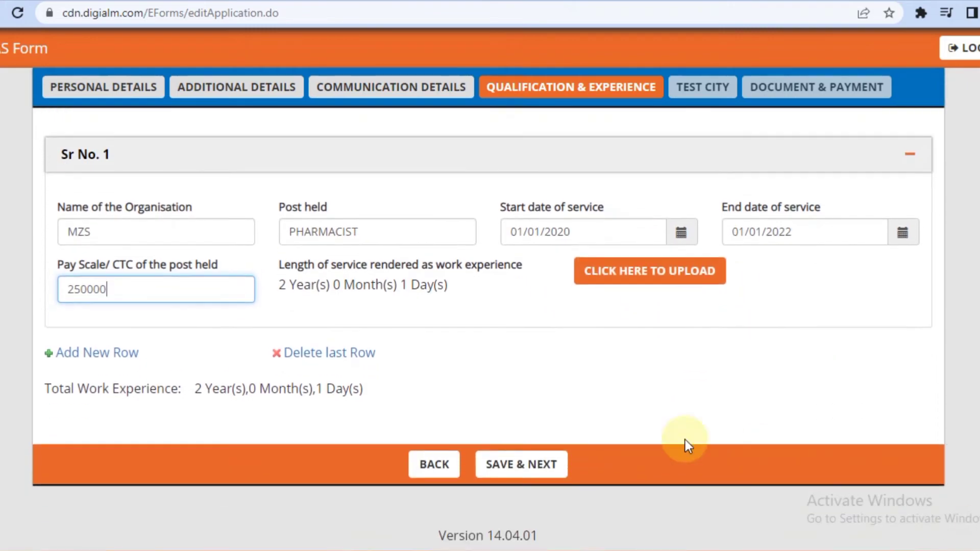
scroll(745, 90, "up", 3)
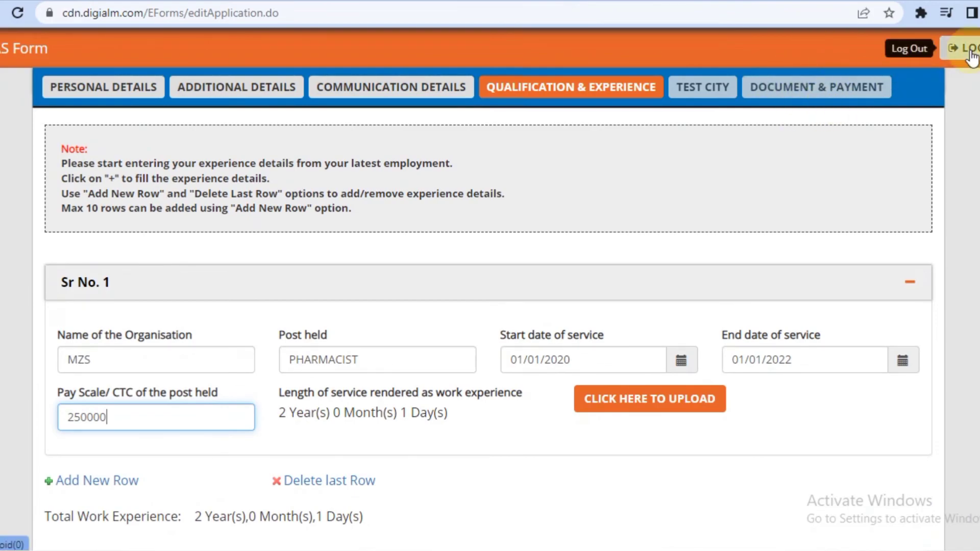
scroll(488, 329, "down", 3)
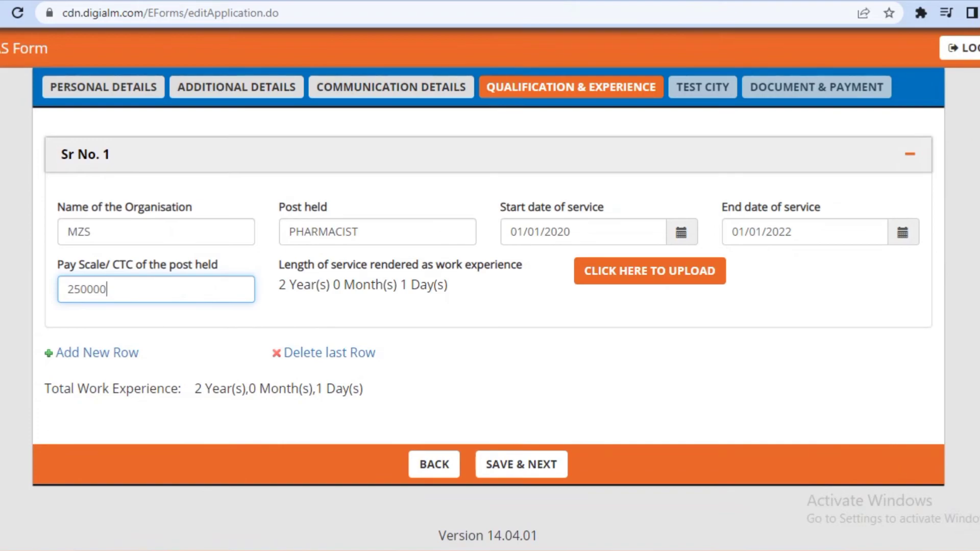
scroll(489, 326, "up", 15)
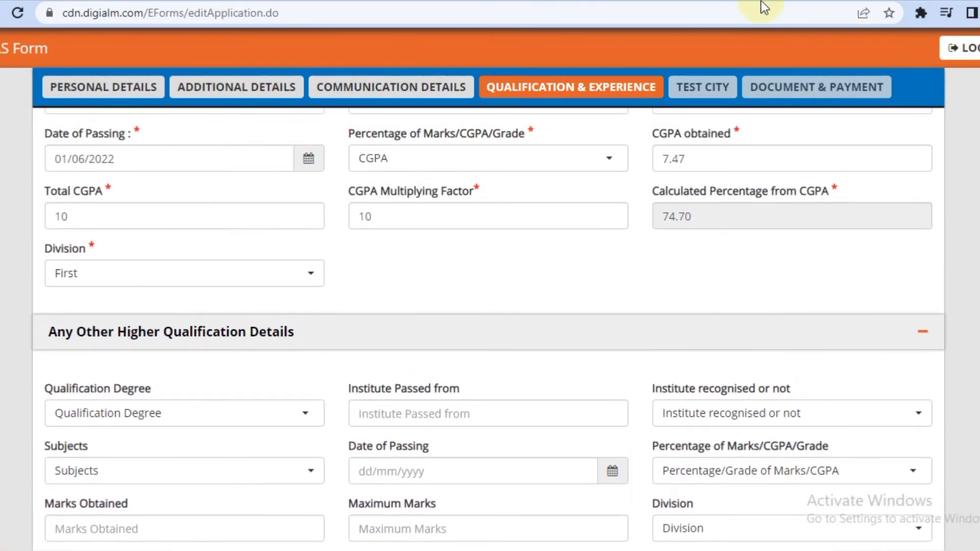
left_click(962, 48)
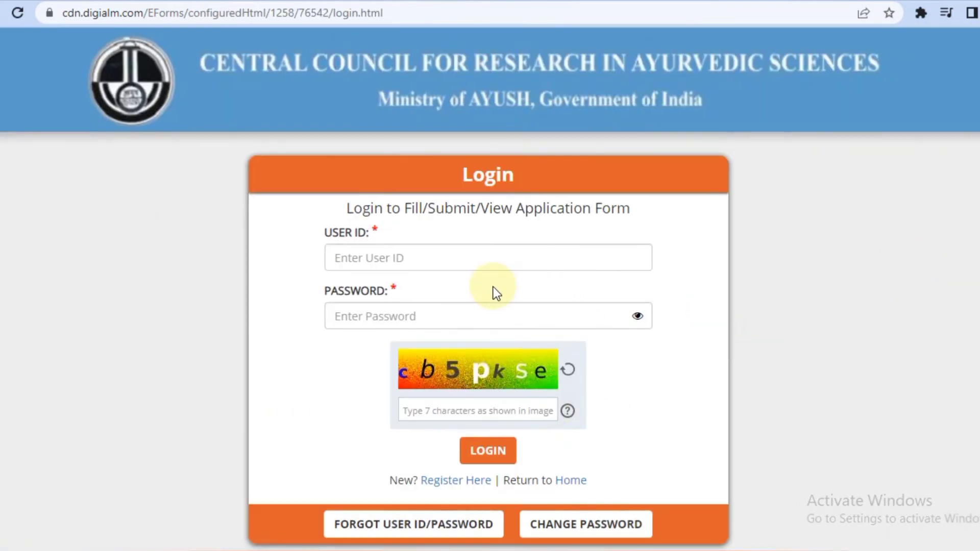